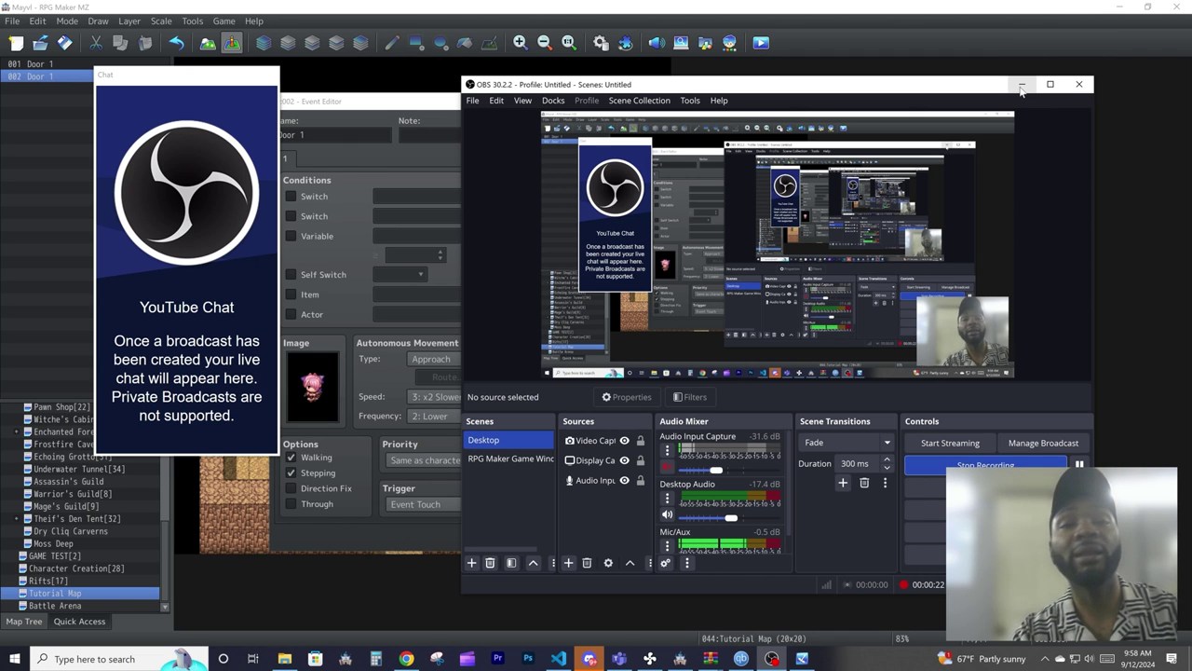
Minimize OBS Studio so RPG Maker MZ's Door 1 Event Editor is visible.
left_click(1022, 84)
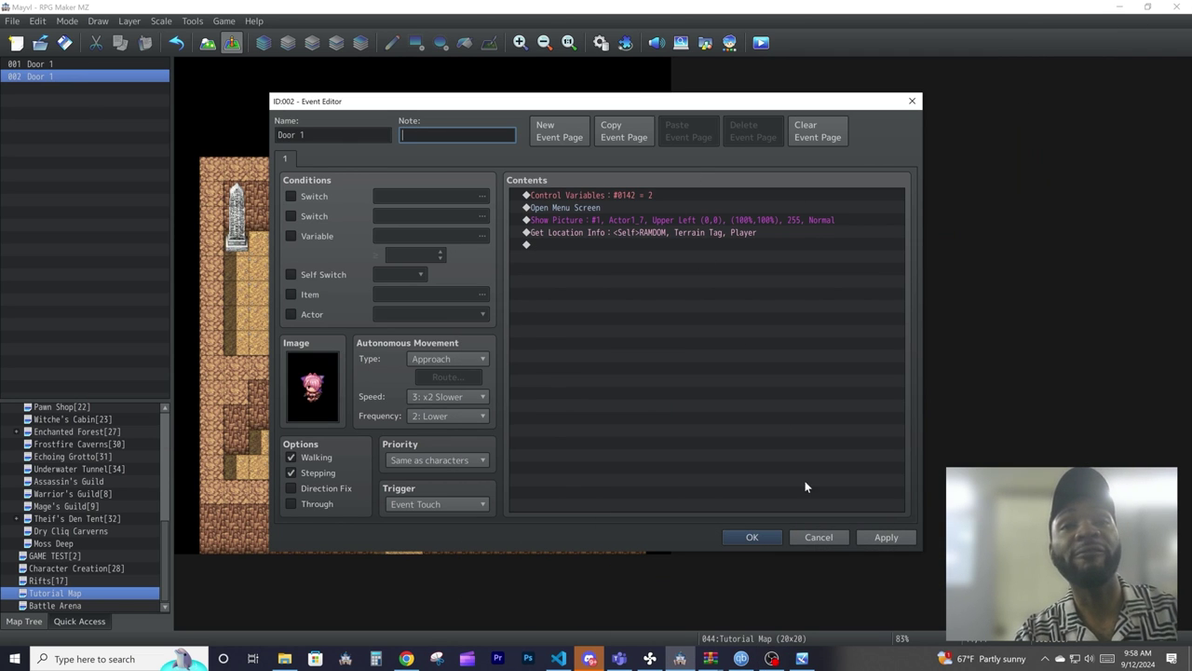
Cancel the Door 1 Event Editor and discard its changes.
left_click(818, 537)
left_click(573, 346)
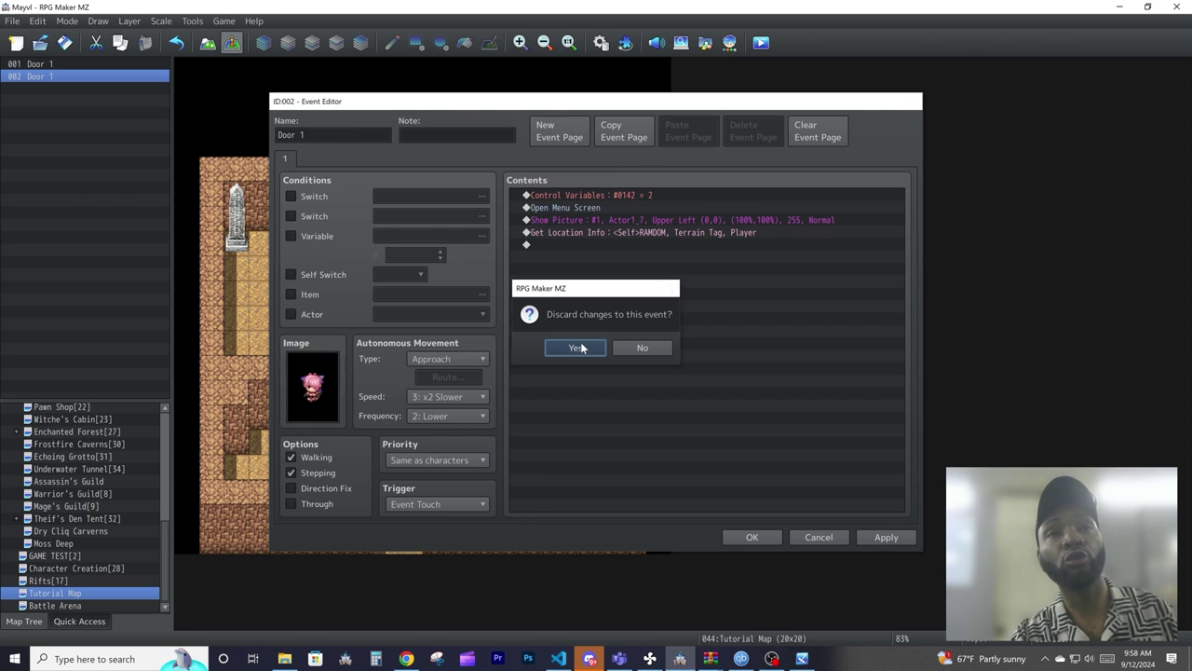
left_click(393, 544)
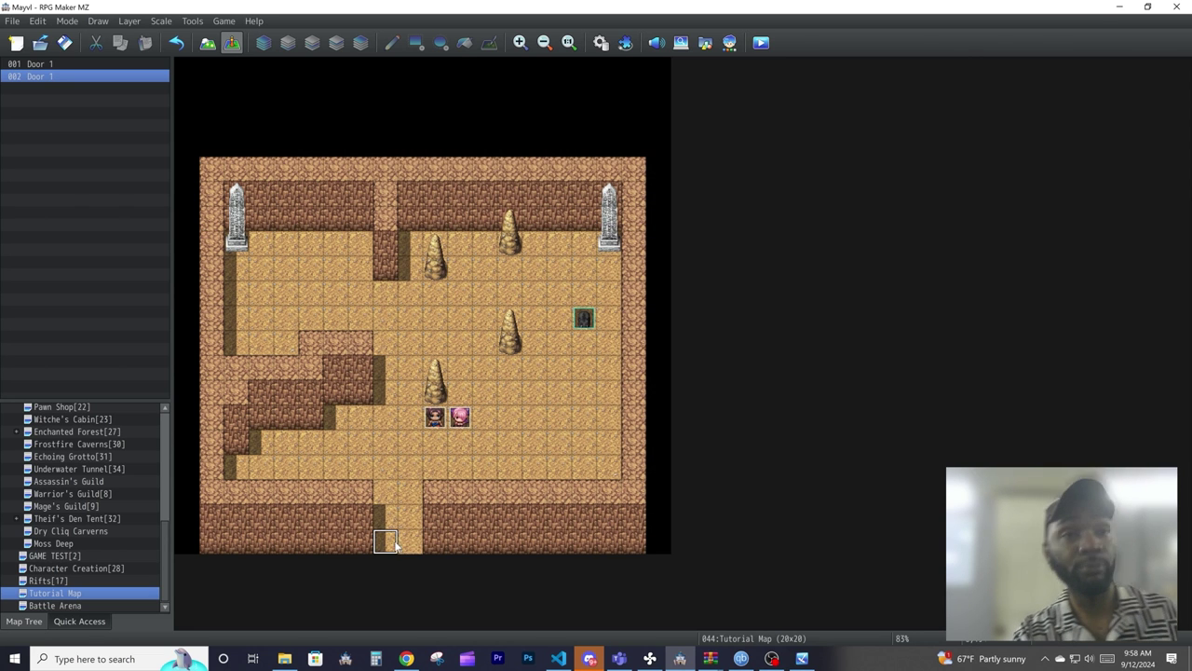
left_click(435, 493)
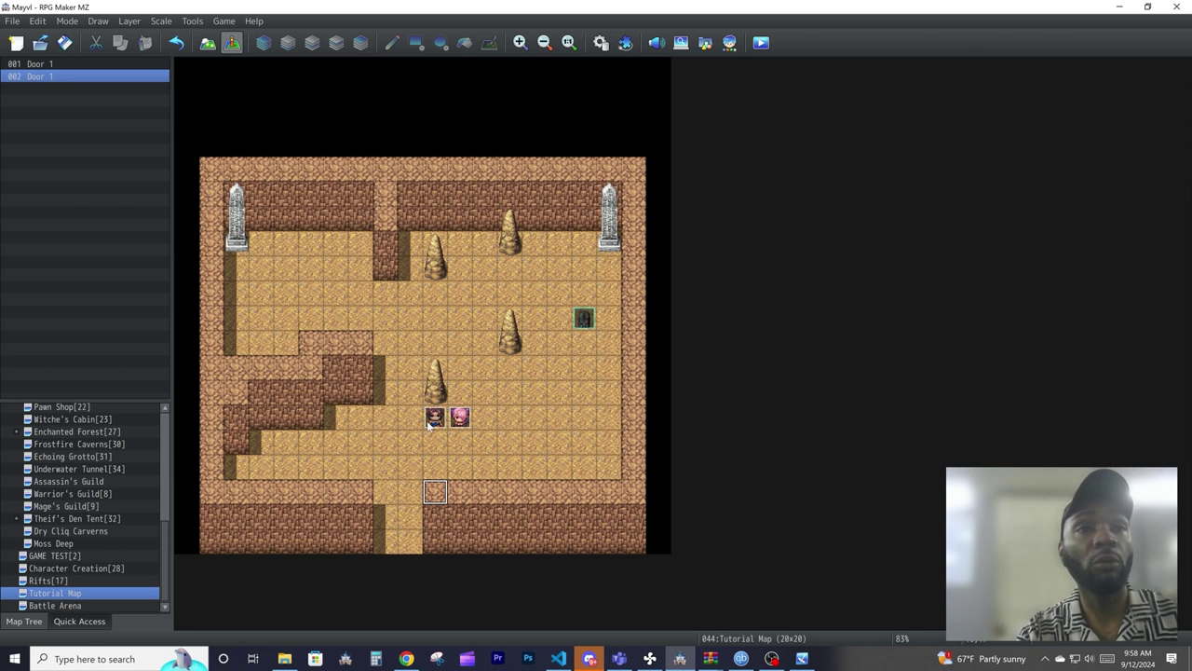
Delete both character events, including the pink one, from the map.
right_click(435, 419)
left_click(494, 513)
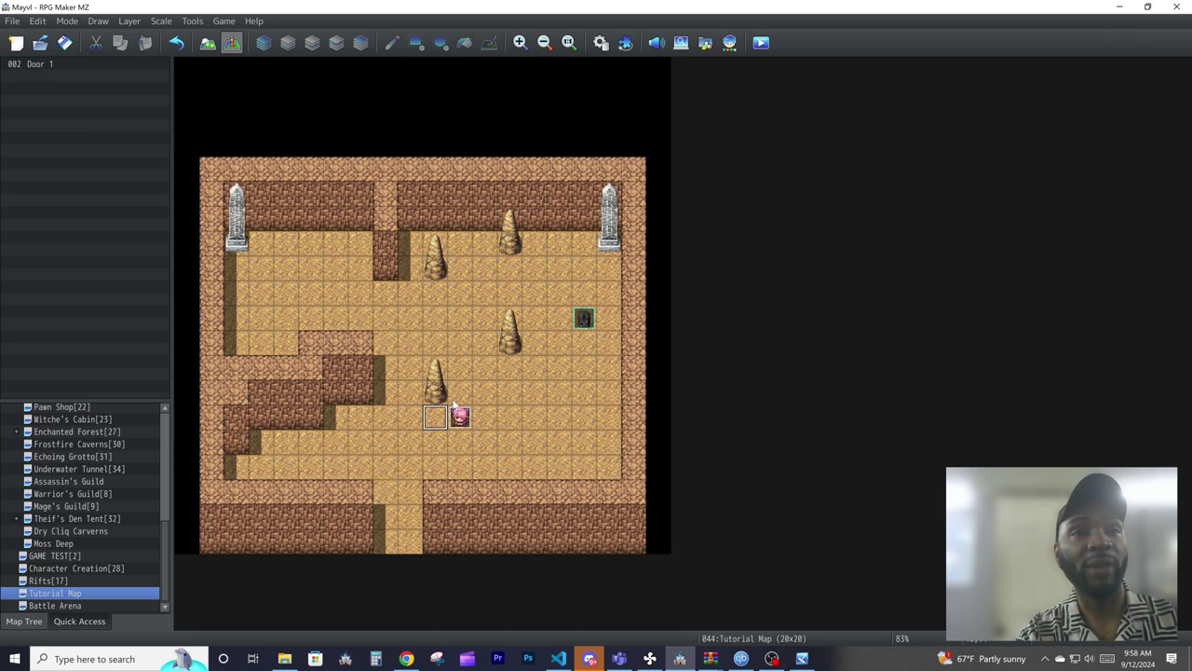
right_click(459, 416)
left_click(503, 504)
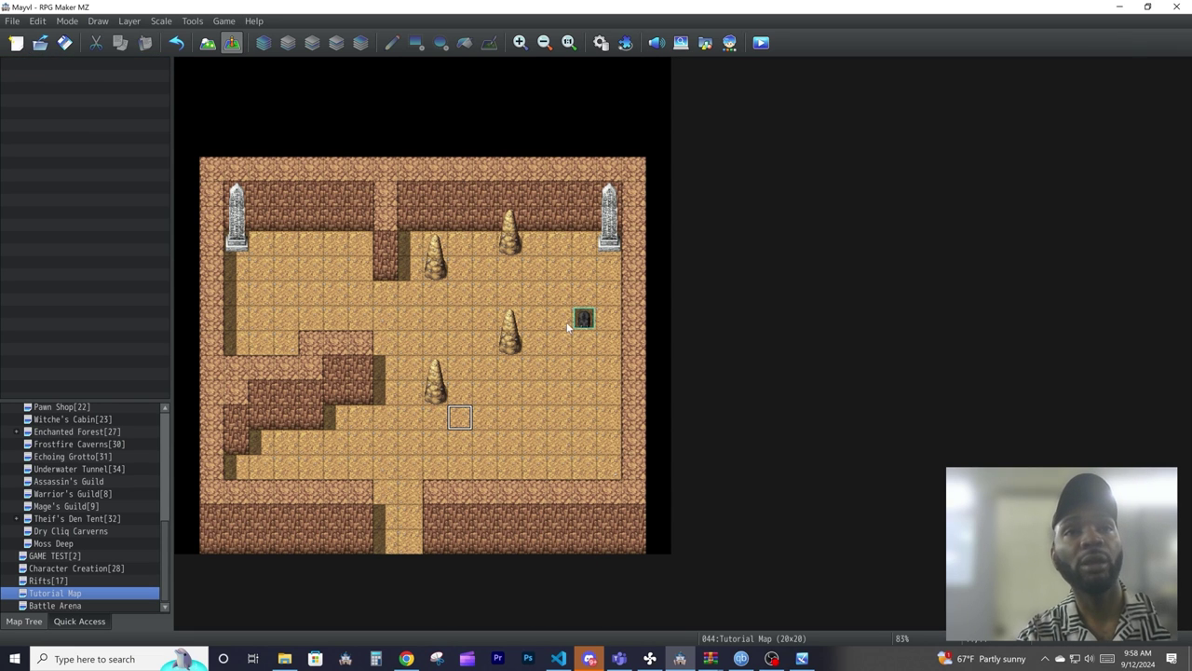
Move the small dark event up beside the upper stalagmite.
left_click_drag(583, 319, 463, 269)
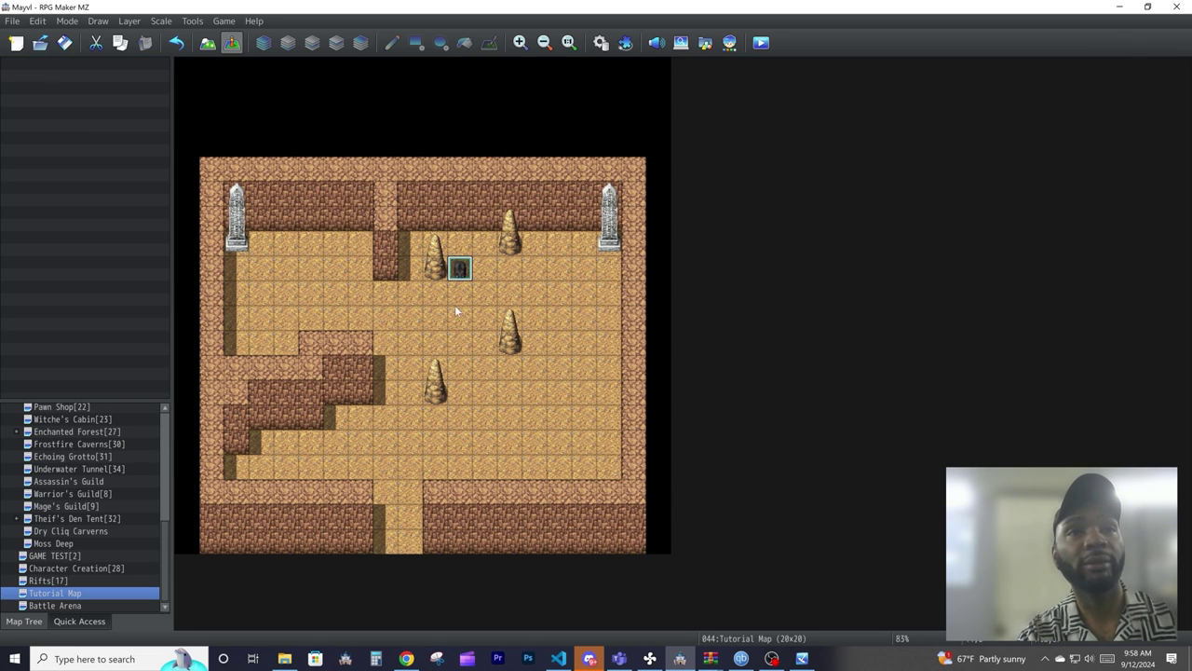
left_click(533, 368)
left_click(527, 420)
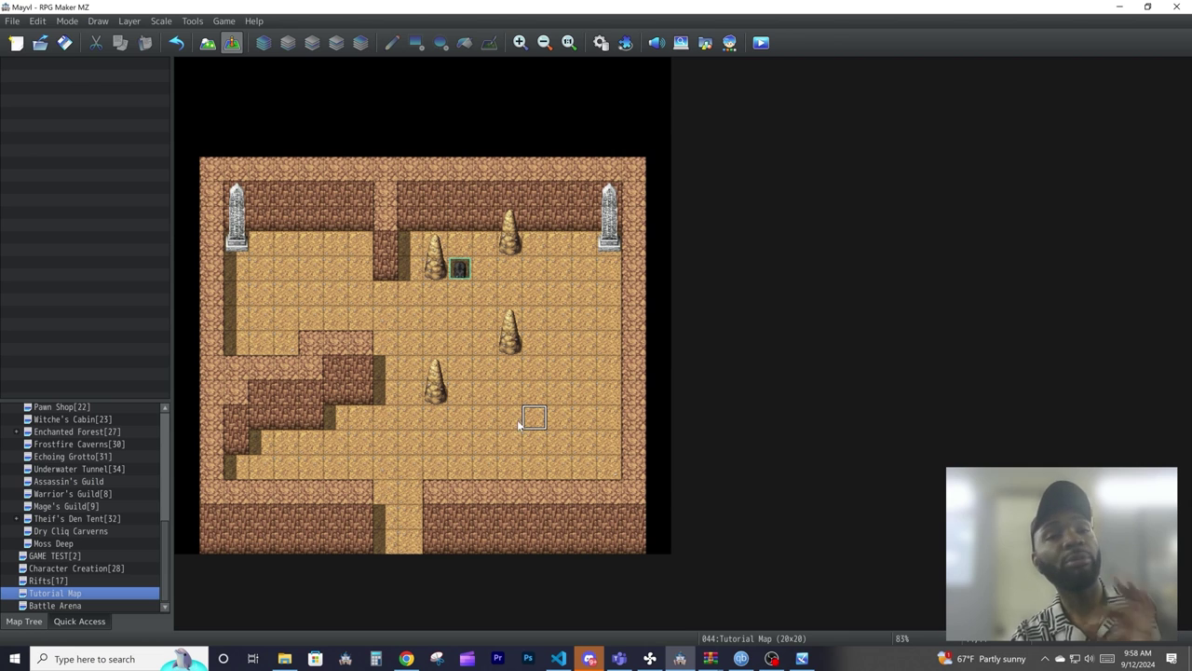
Quick-create a Transfer event on the bottom exit tile leading to Zefo[3] at (12,22).
right_click(300, 239)
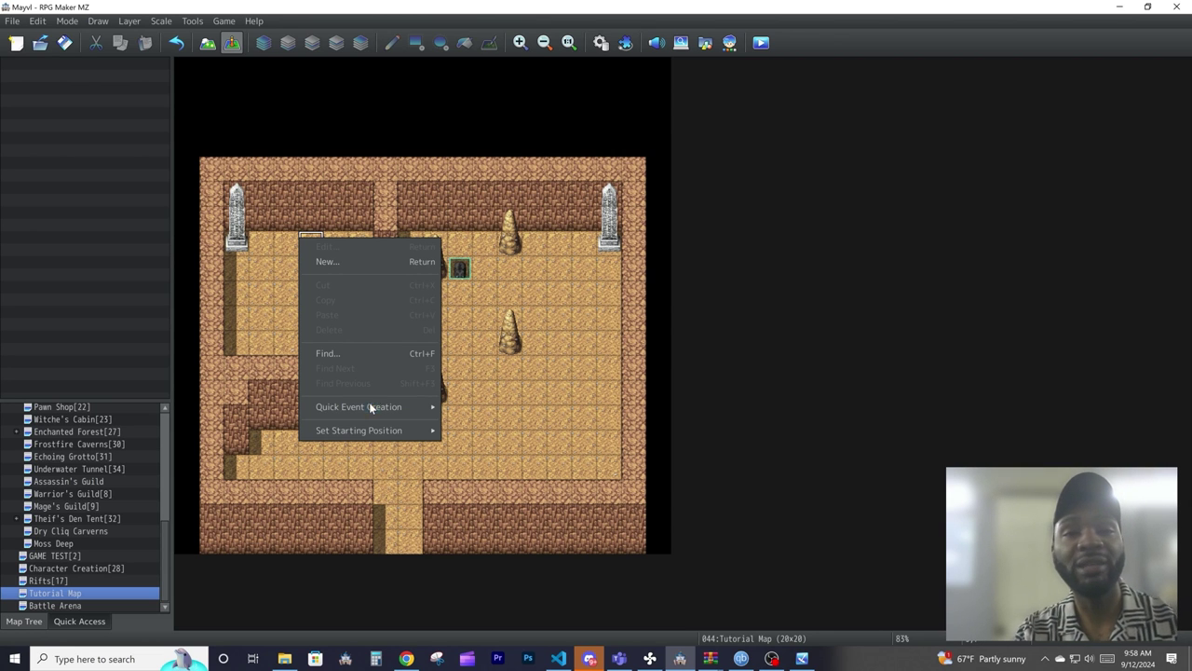
mouse_move(370, 407)
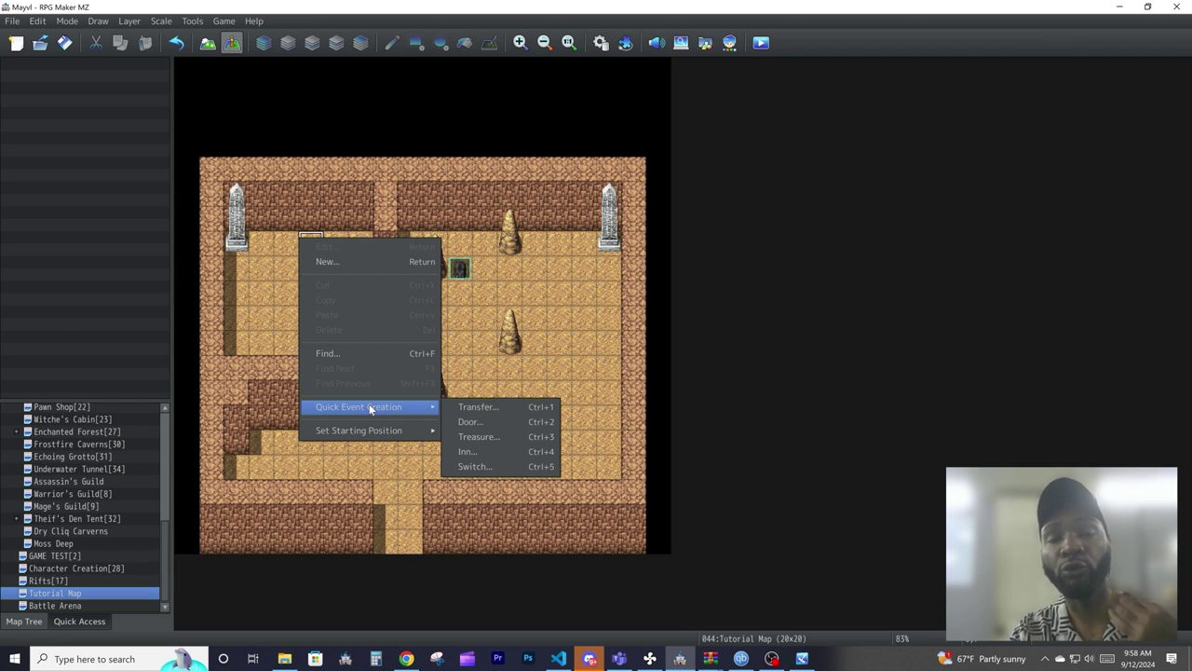
left_click(485, 368)
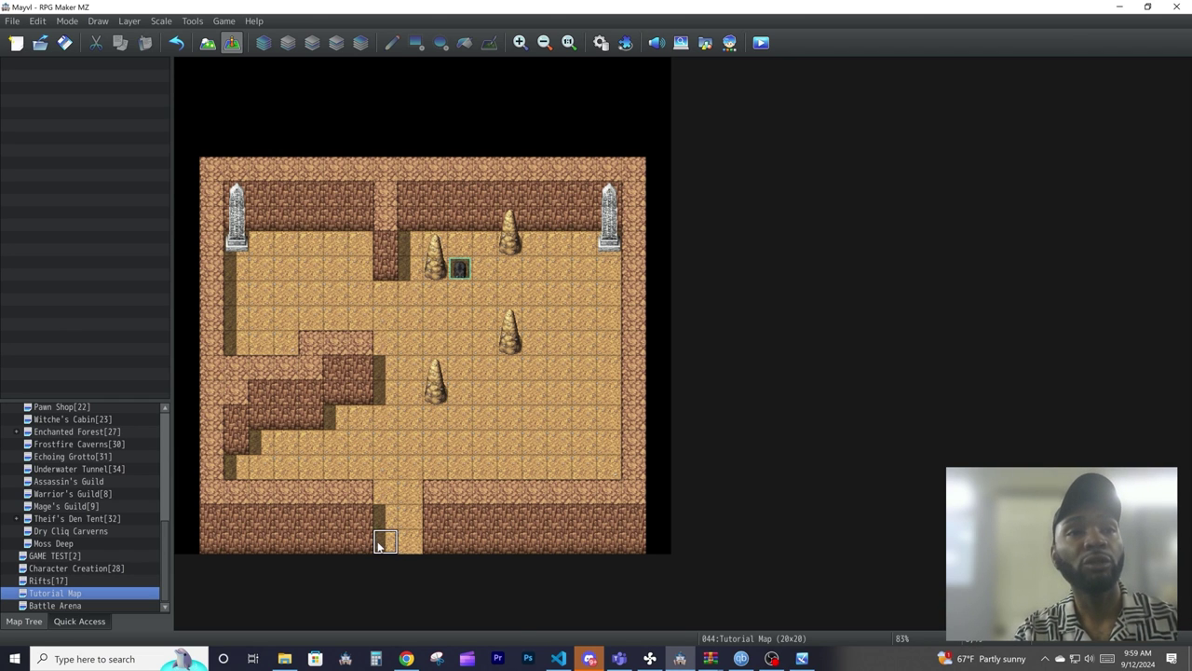
right_click(378, 542)
mouse_move(497, 642)
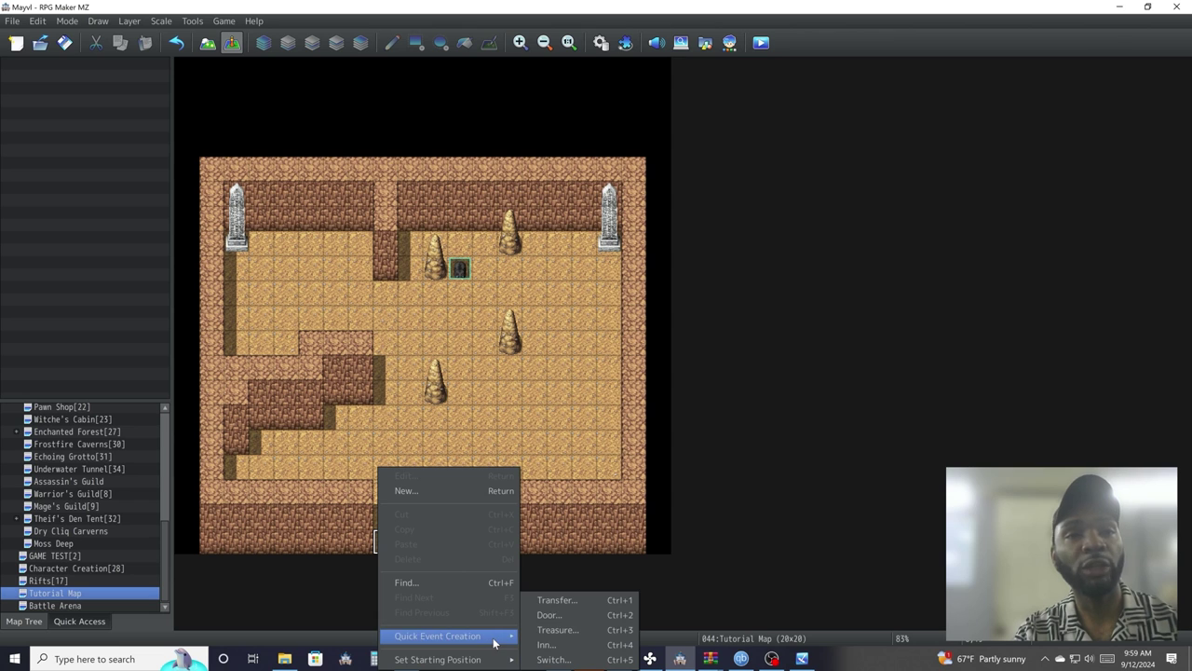
left_click(574, 607)
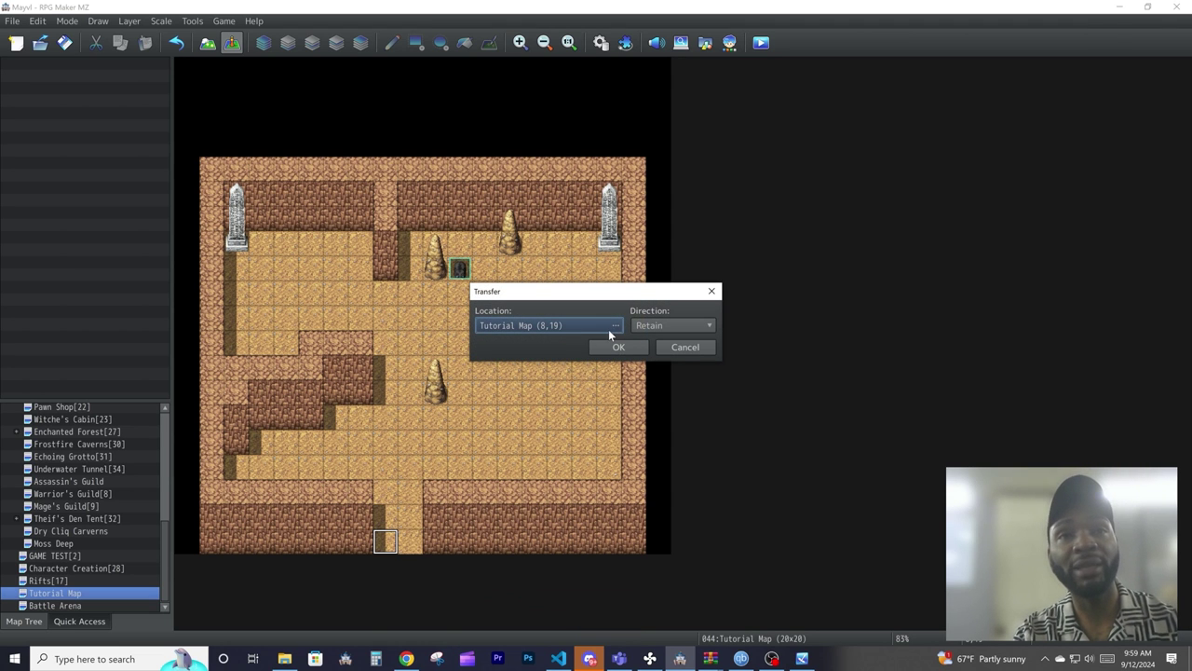
left_click(611, 328)
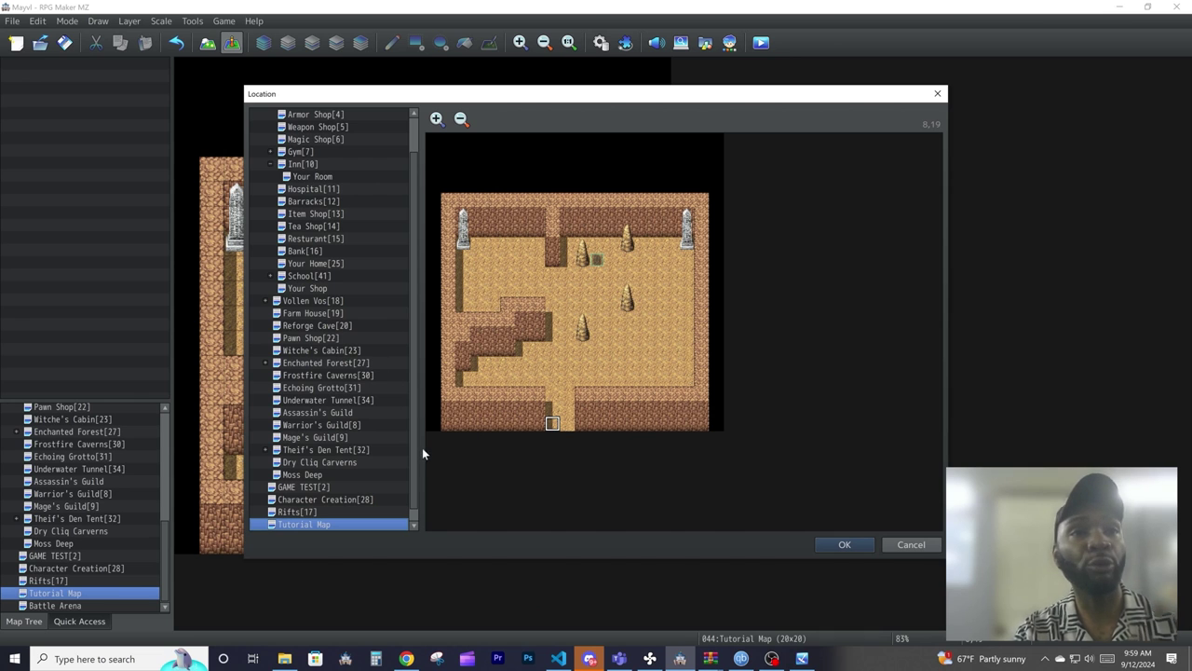
scroll(414, 433, "up", 1)
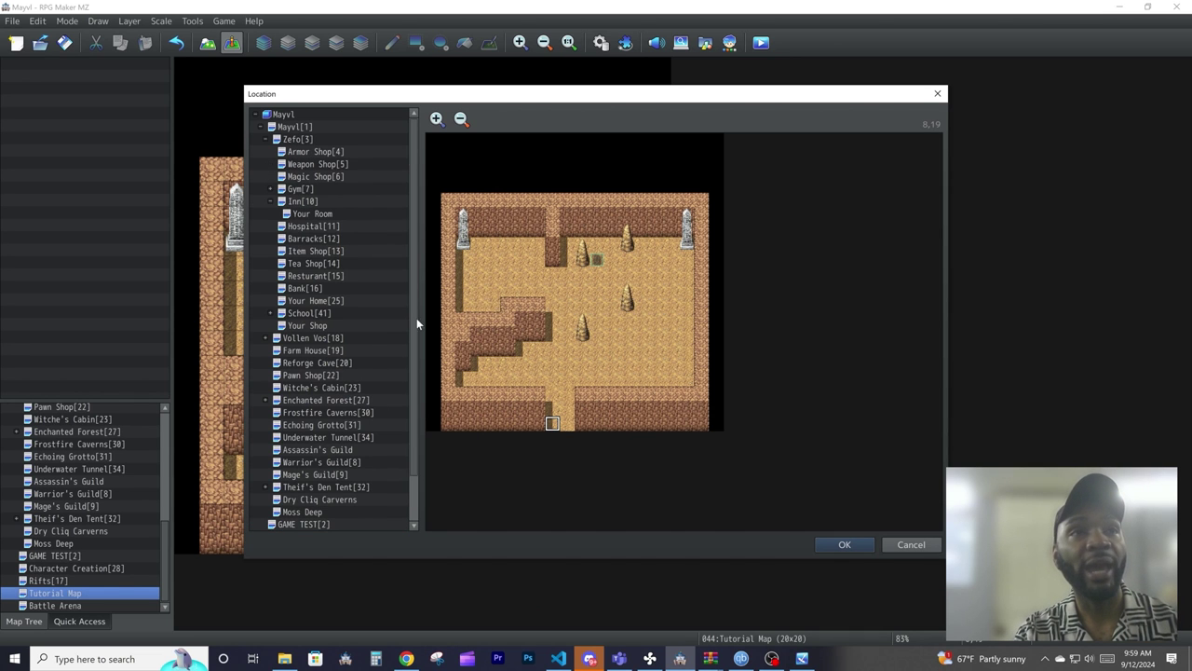
left_click(313, 126)
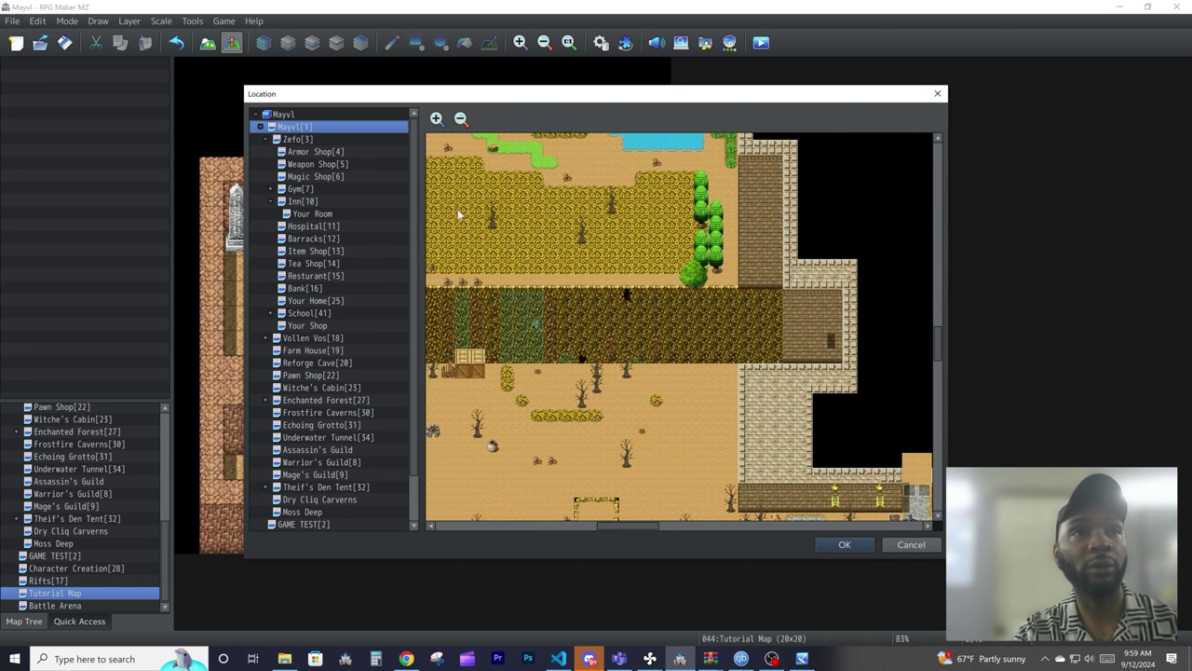
left_click(317, 142)
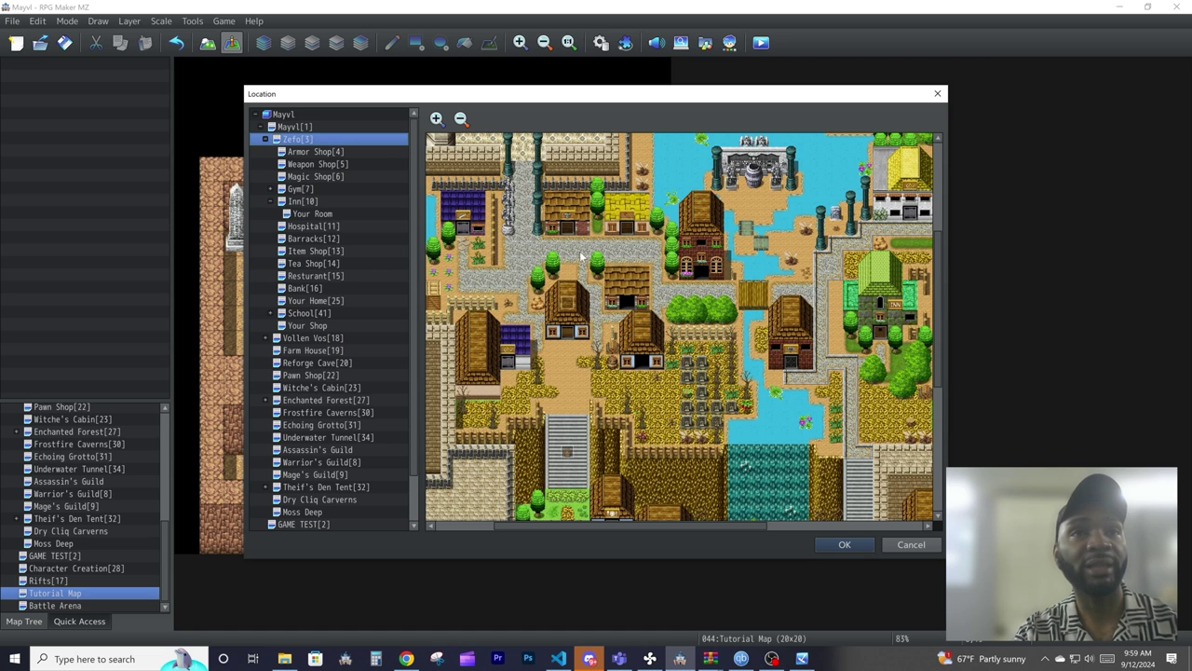
double_click(620, 363)
left_click(619, 350)
Copy the Zefo transfer event and paste it onto the adjacent bottom exit tile.
right_click(386, 540)
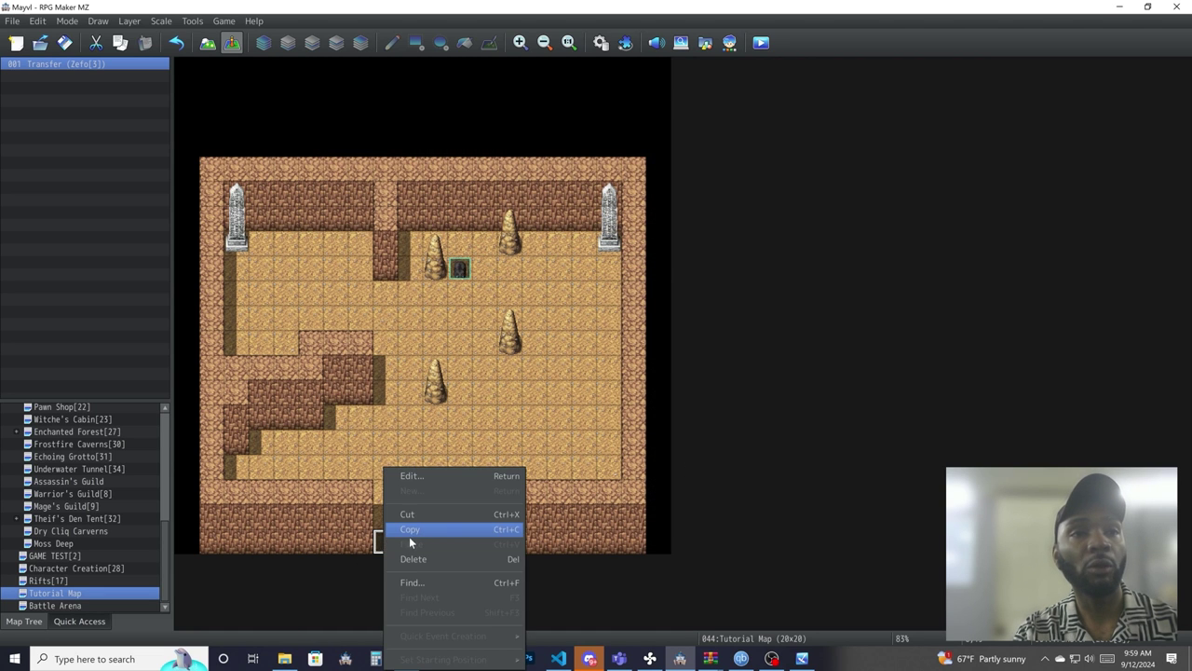
left_click(409, 529)
left_click(410, 417)
right_click(401, 538)
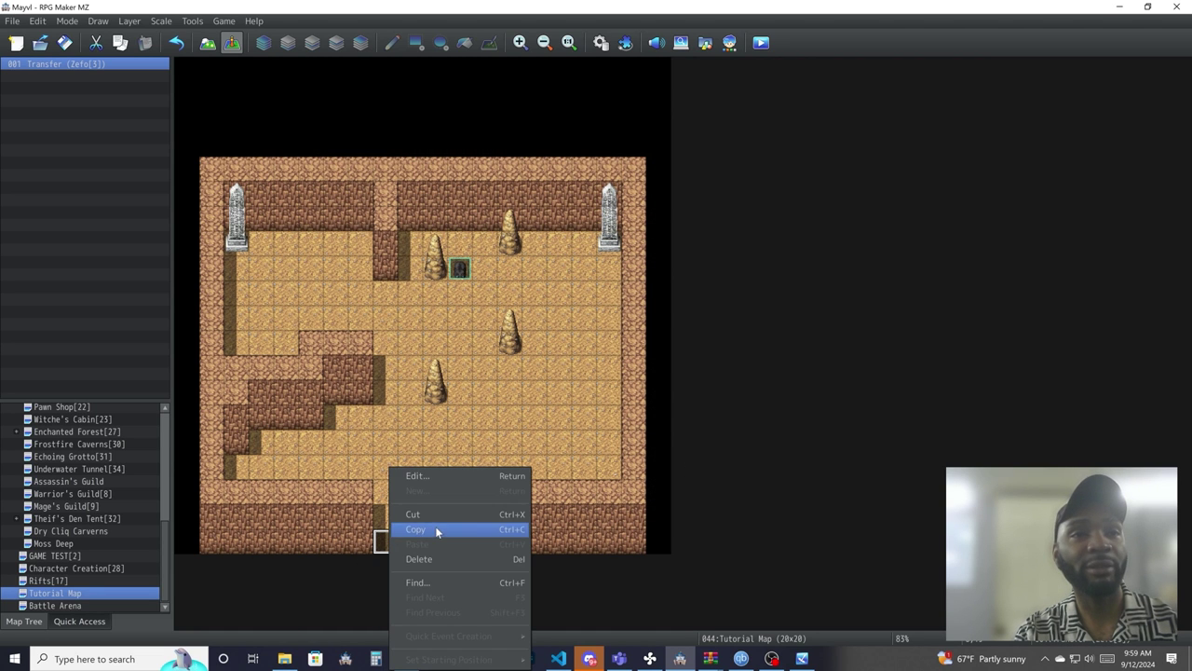
left_click(435, 526)
right_click(410, 544)
left_click(451, 546)
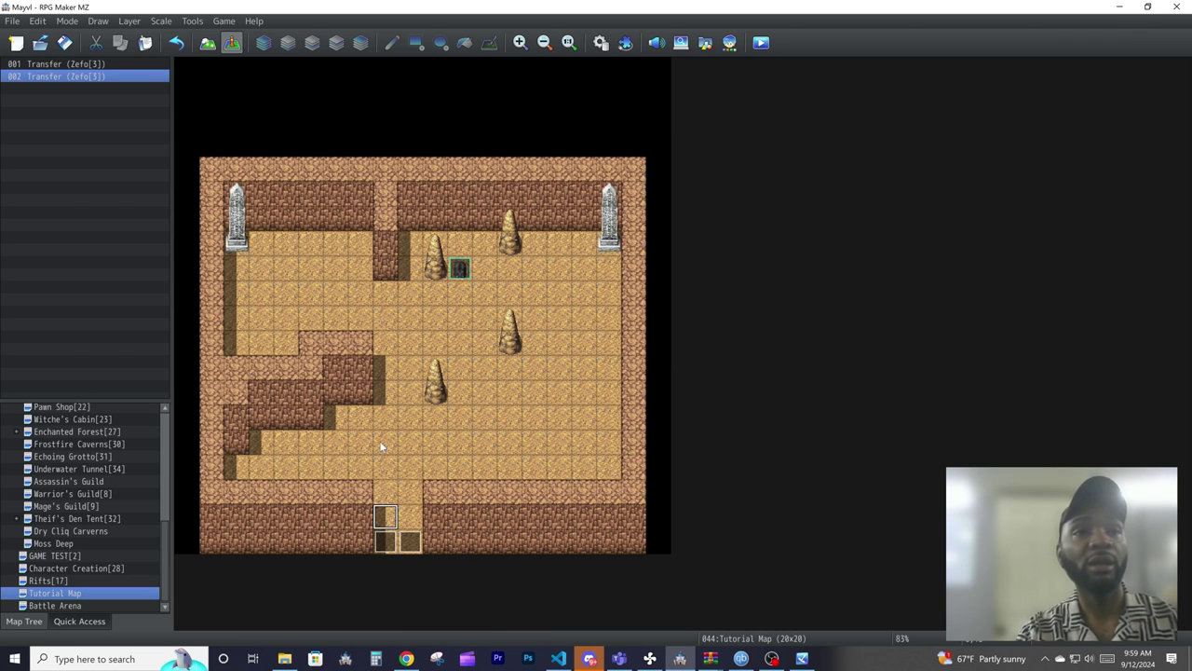
right_click(334, 418)
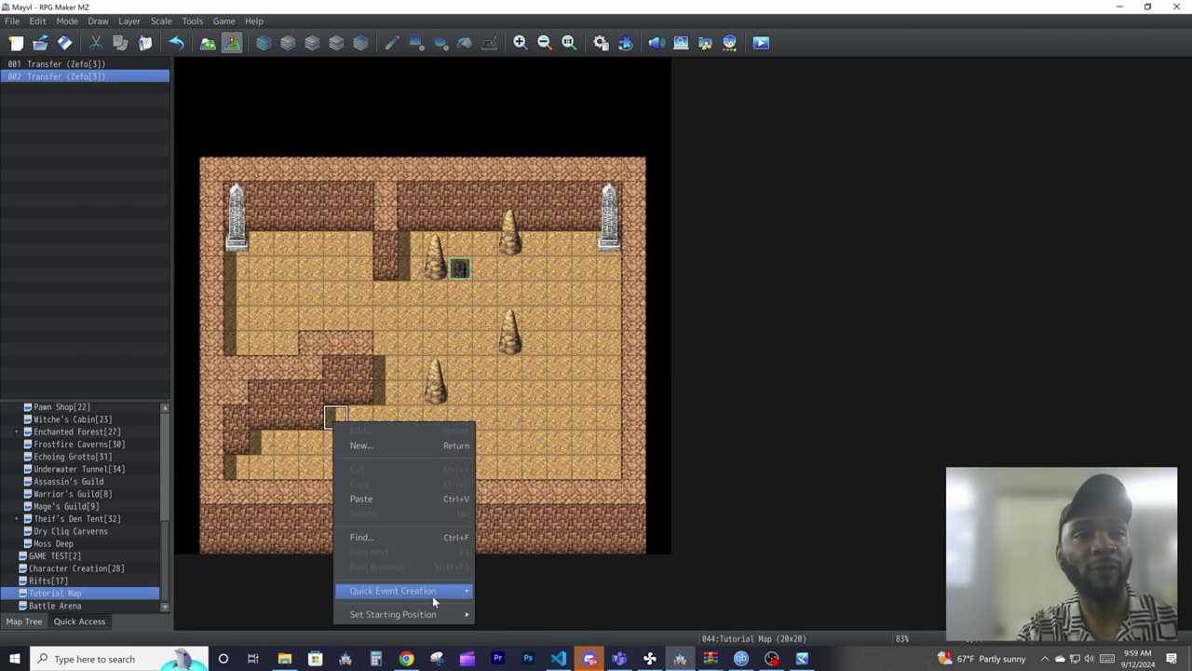
Quick-create a !Door1 Door event leading to Tutorial Map (6,14) and move it mid-floor.
mouse_move(436, 595)
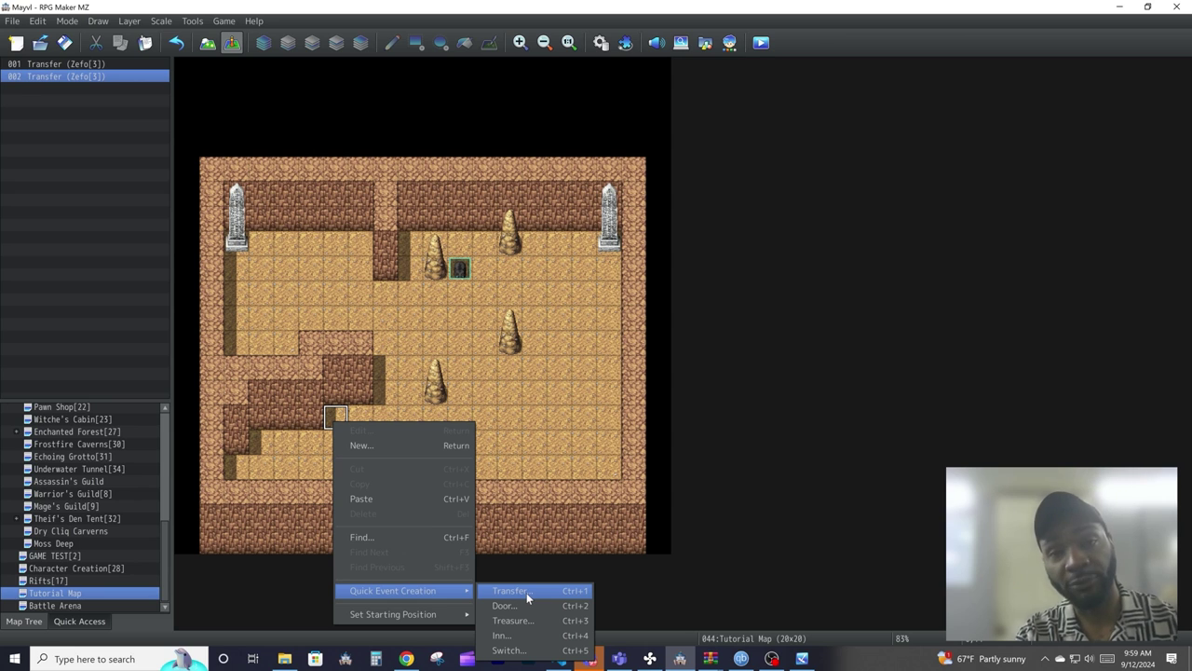
left_click(530, 605)
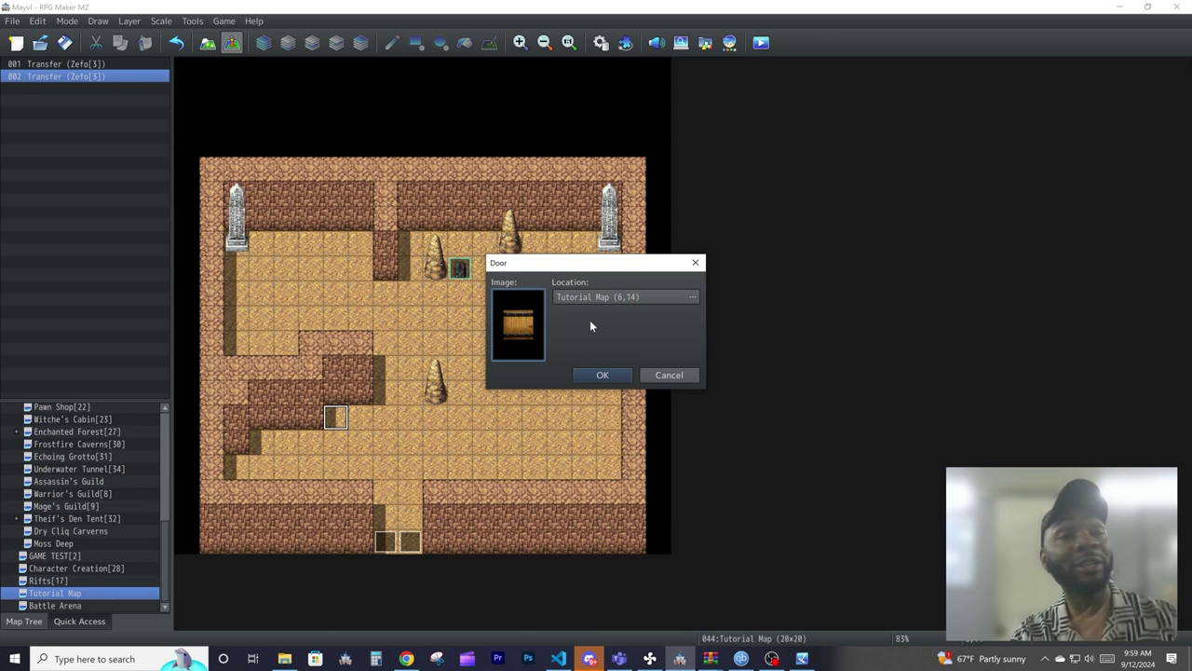
double_click(534, 318)
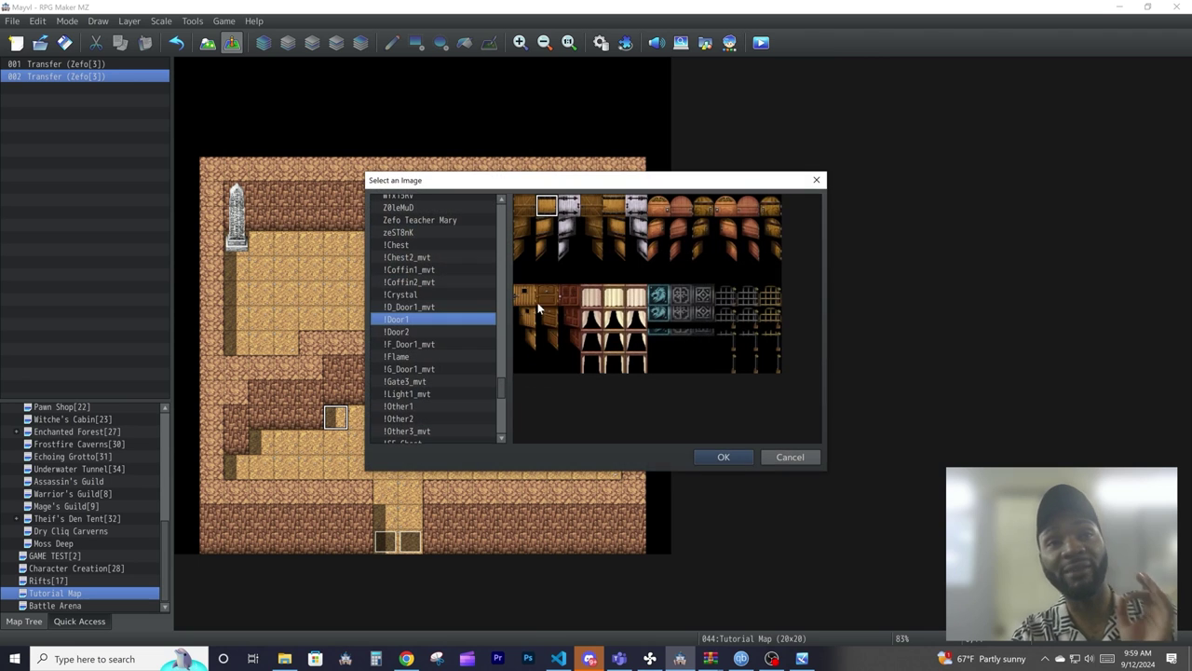
double_click(548, 211)
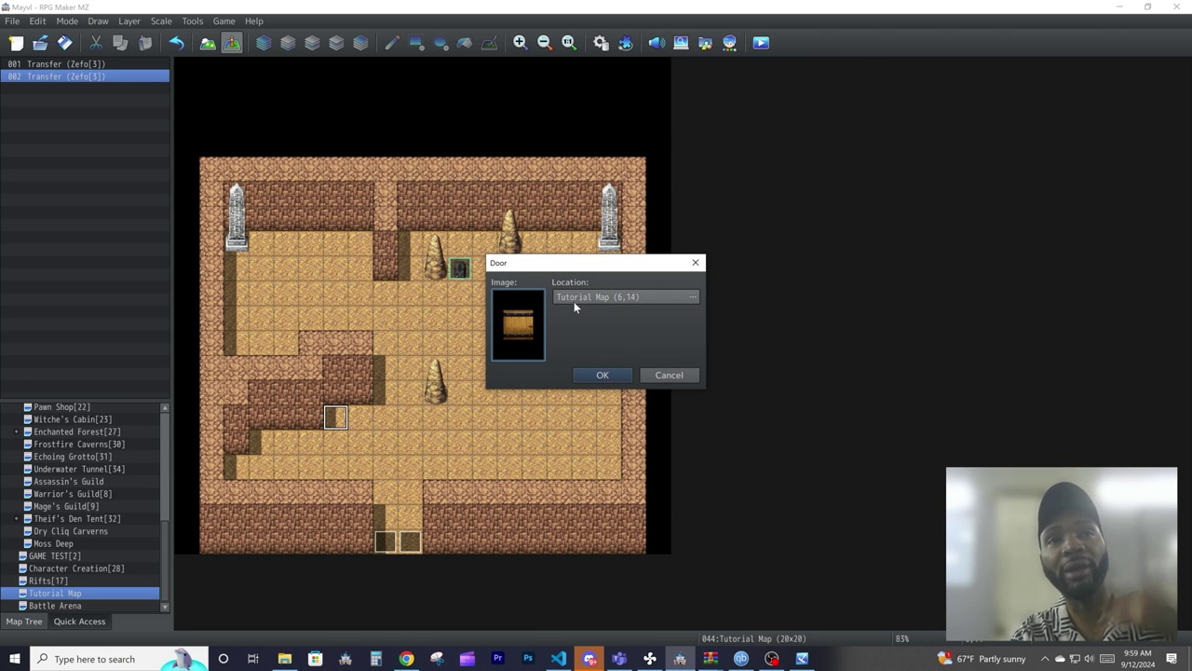
left_click(609, 381)
left_click_drag(336, 417, 510, 419)
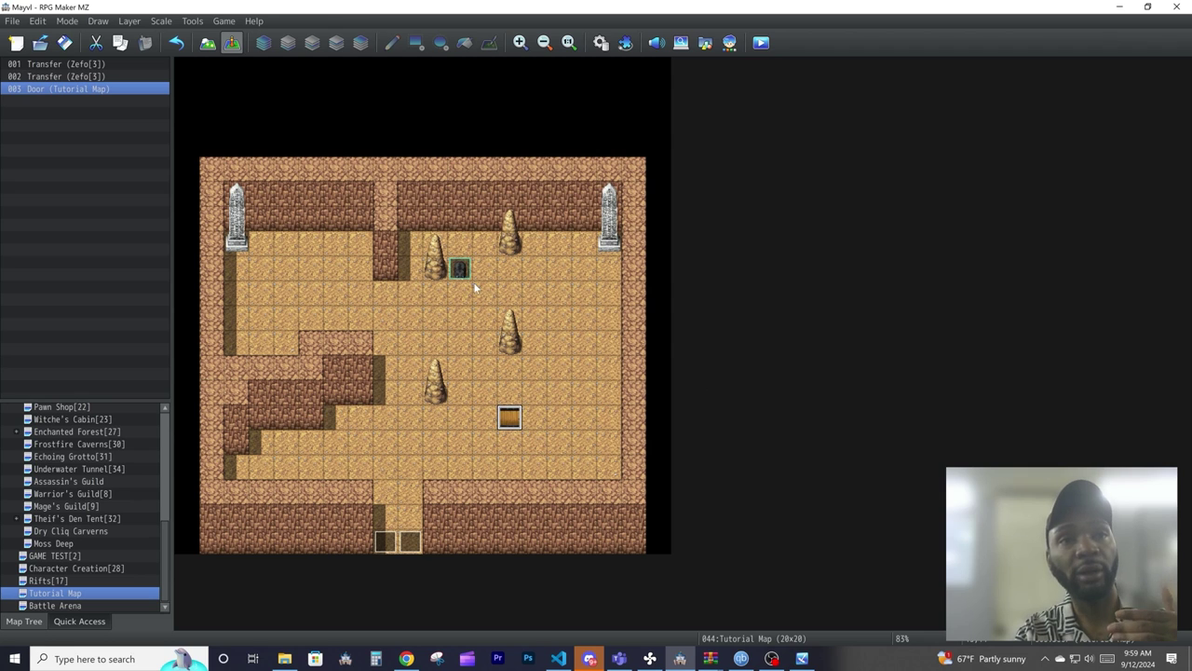
right_click(379, 450)
Quick-create a treasure chest holding item 0034 Room Key on the left side of the floor.
mouse_move(508, 619)
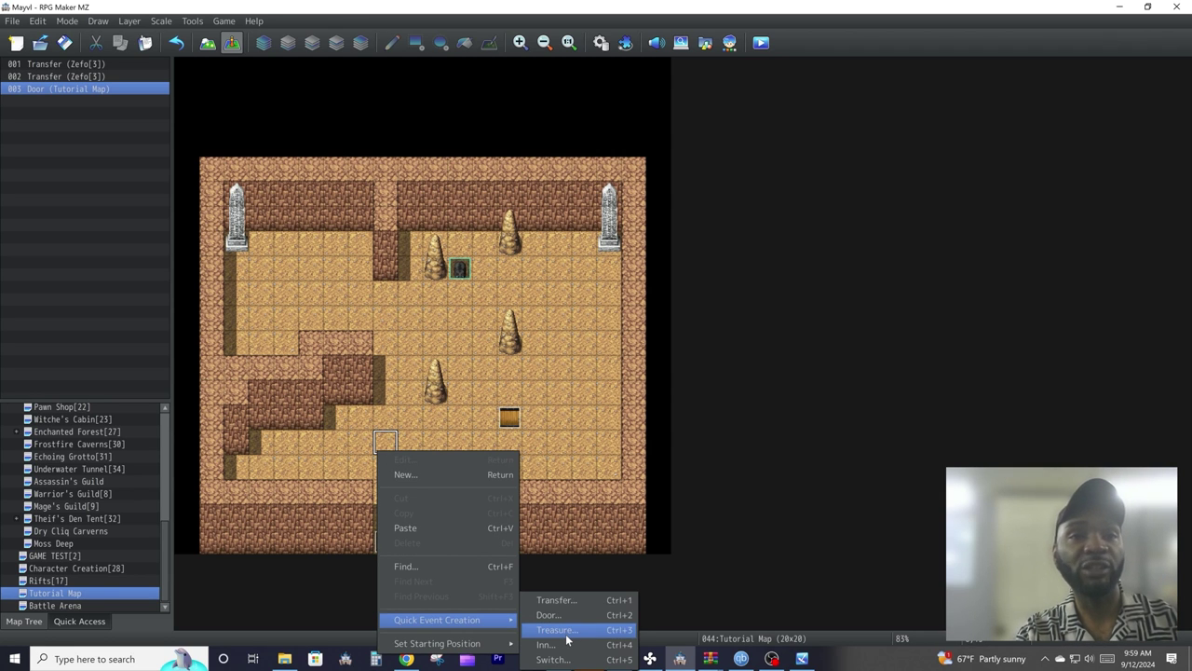
left_click(557, 629)
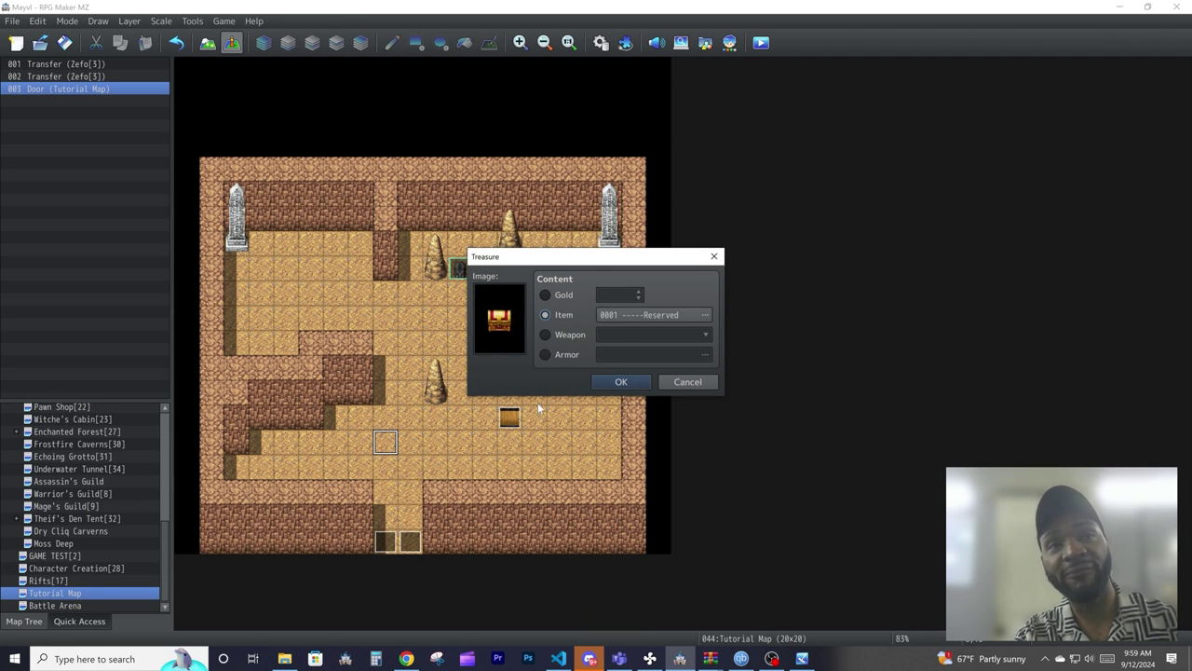
left_click(703, 315)
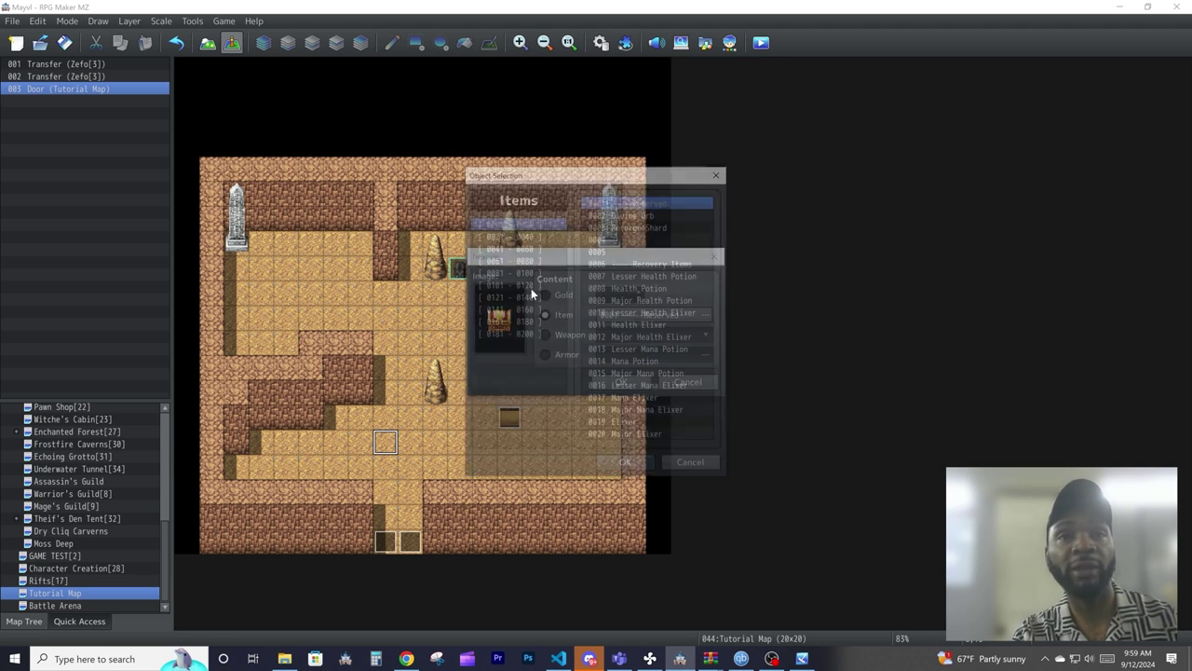
left_click(541, 234)
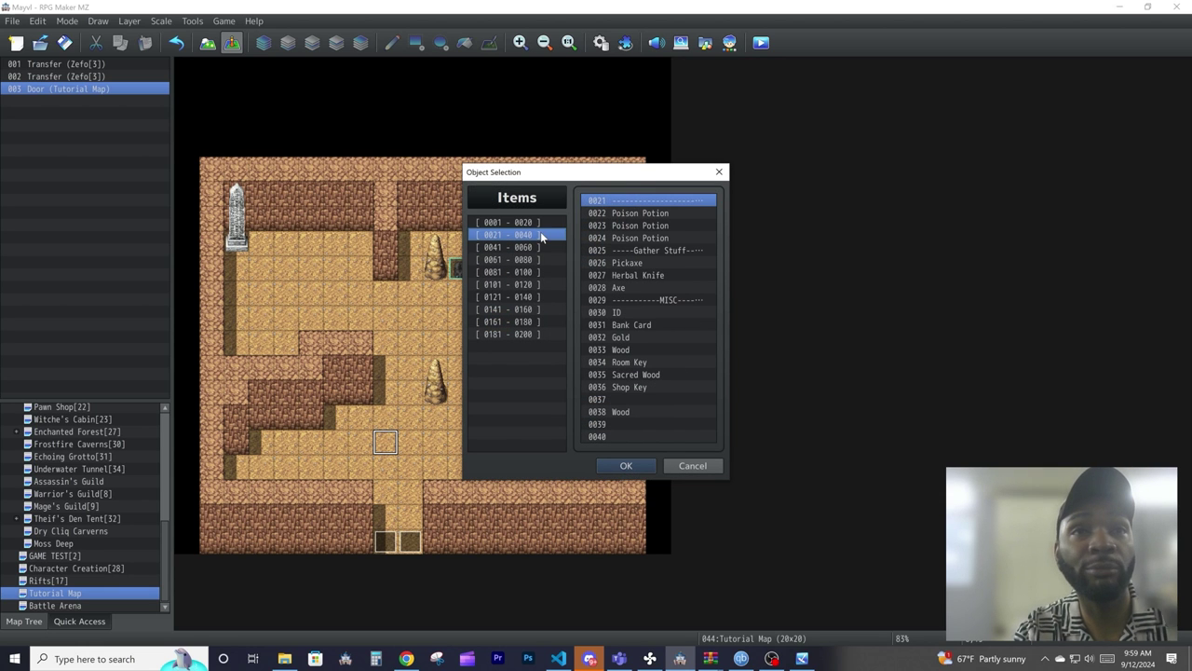
double_click(630, 362)
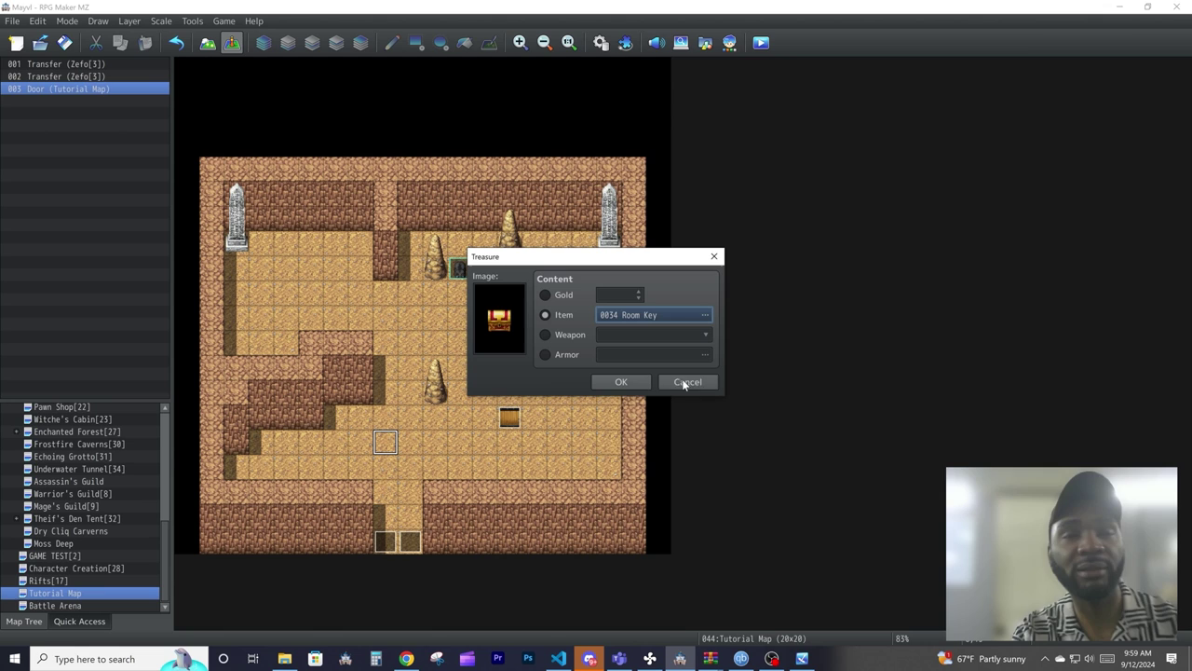
left_click(627, 381)
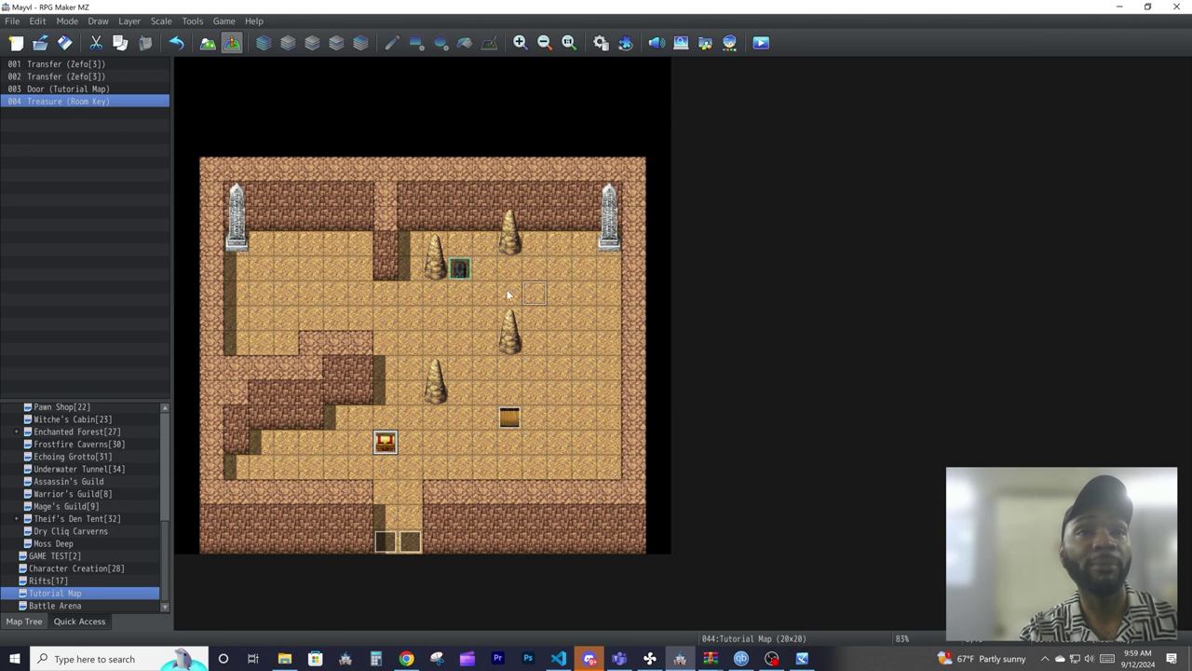
left_click_drag(341, 422, 341, 421)
right_click(341, 421)
left_click(434, 351)
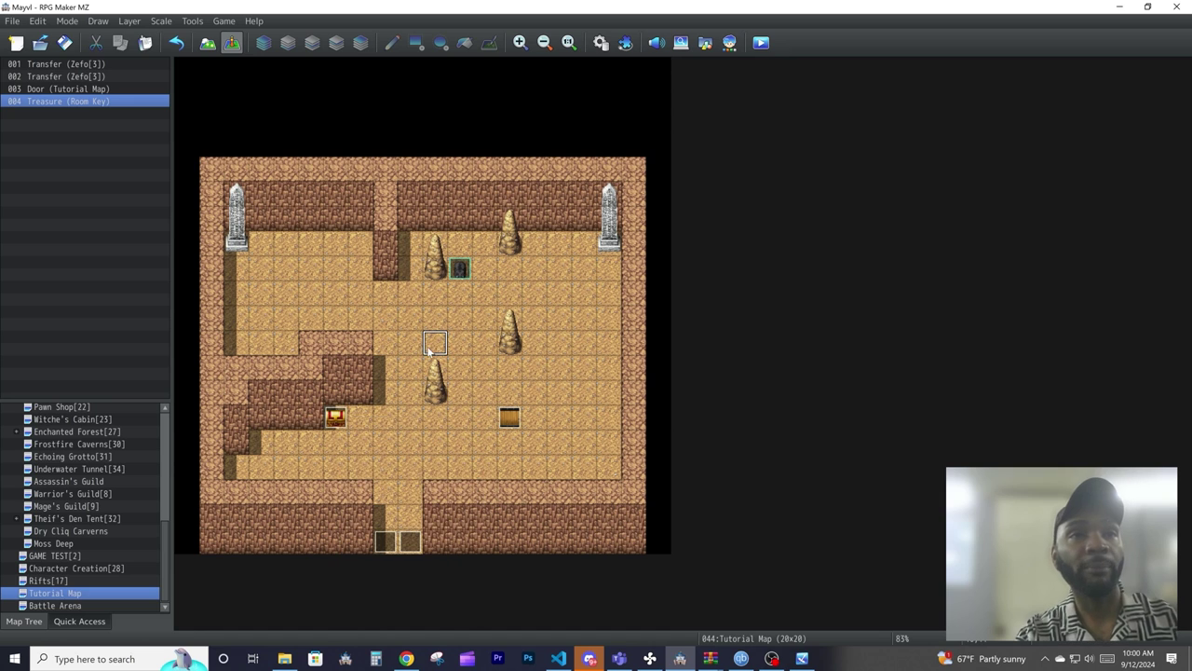
right_click(567, 342)
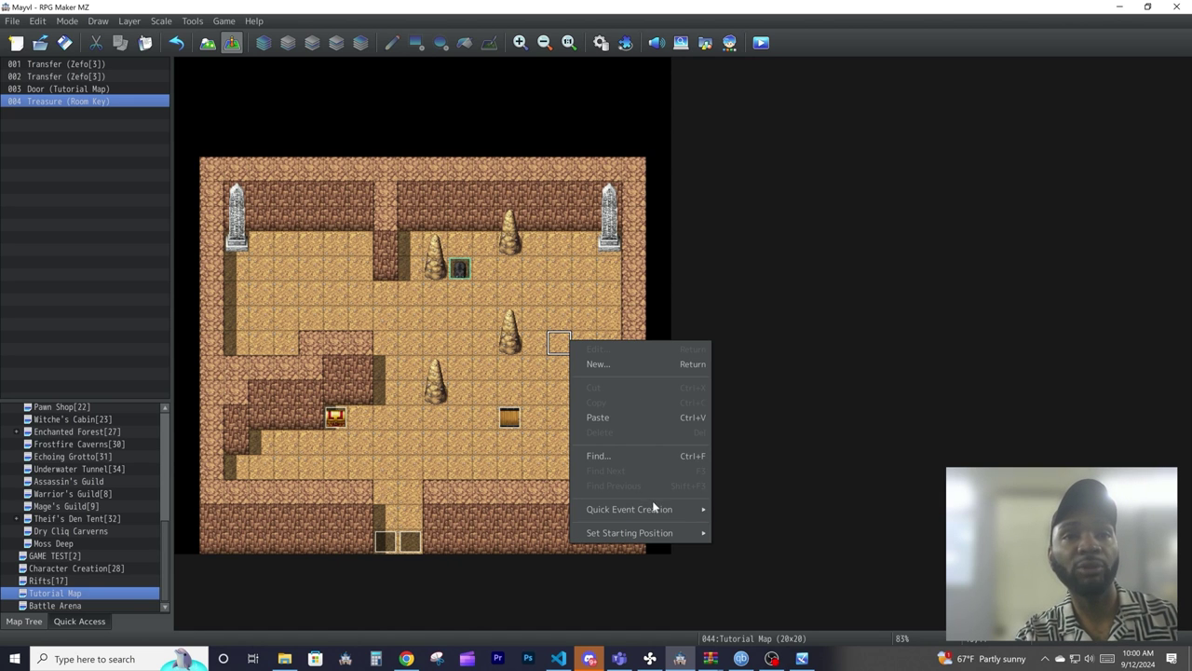
Quick-create an Inn event priced 10 with a People2 innkeeper, placed in the upper right.
mouse_move(665, 511)
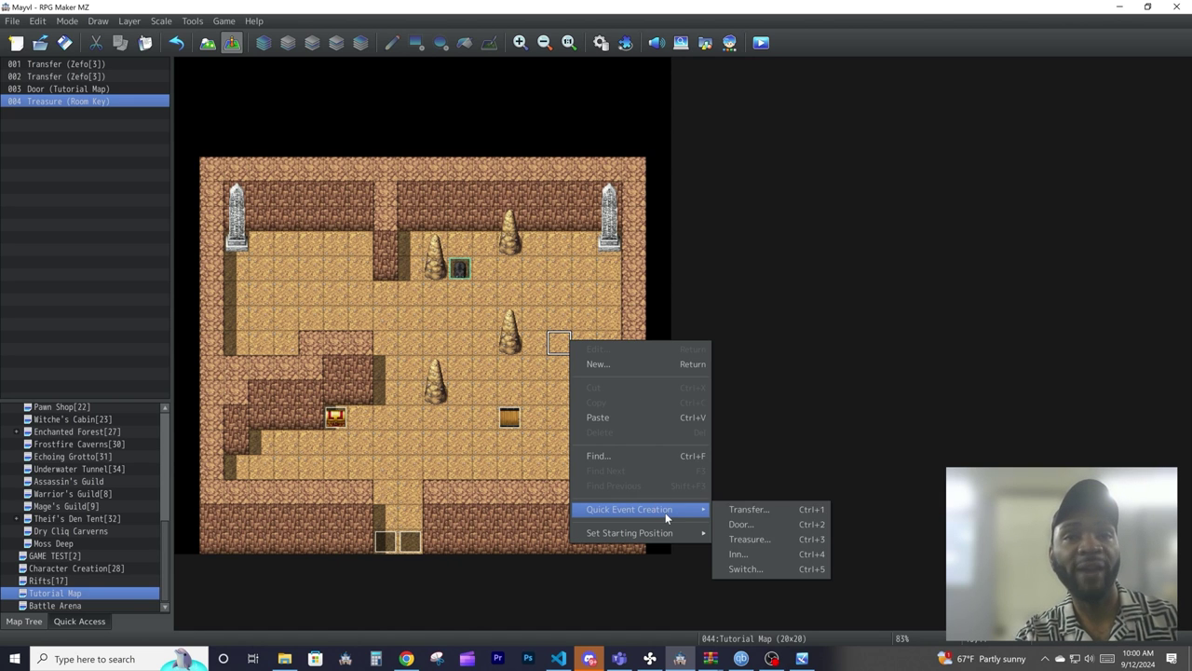
left_click(766, 554)
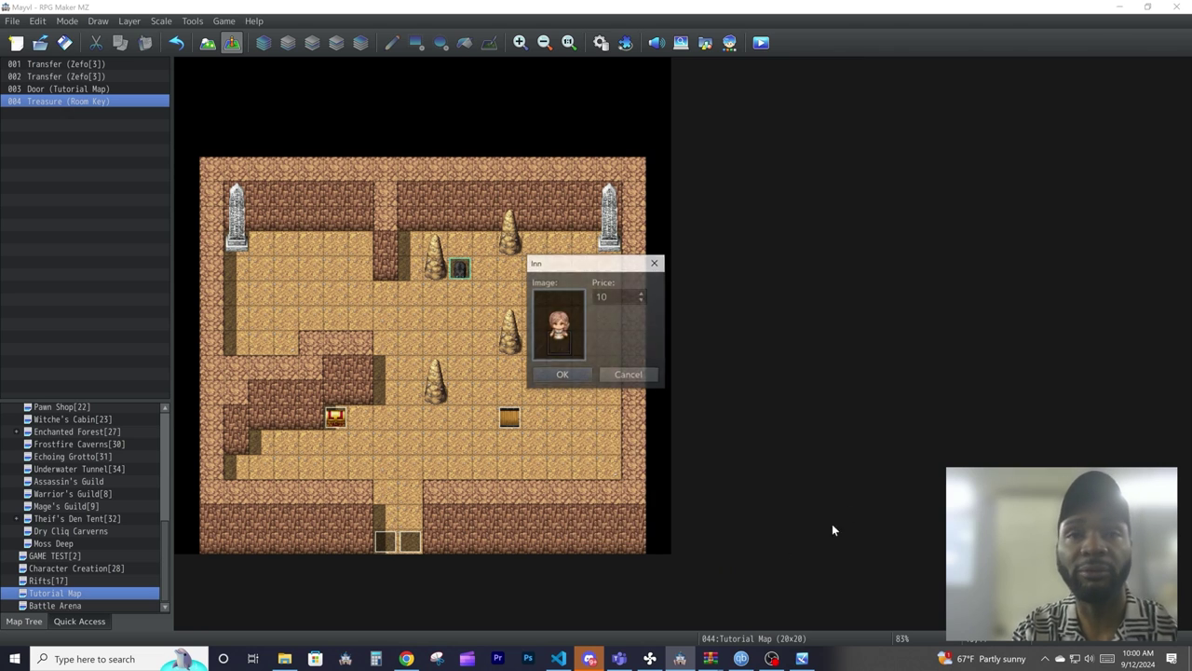
double_click(558, 324)
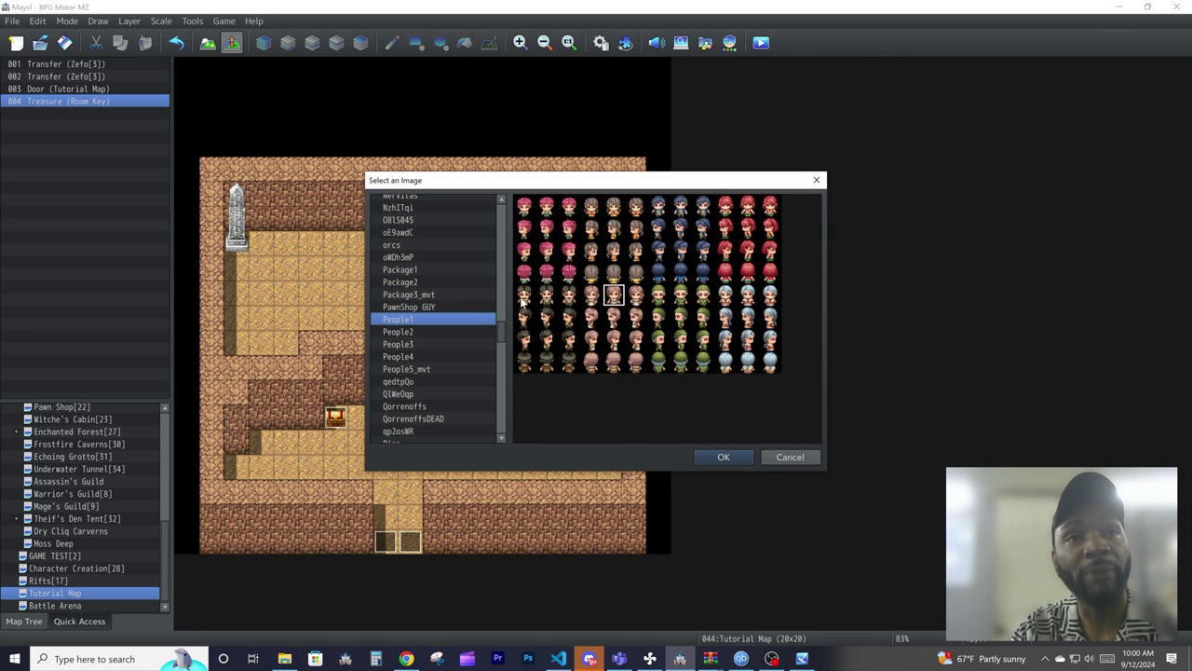
left_click(400, 331)
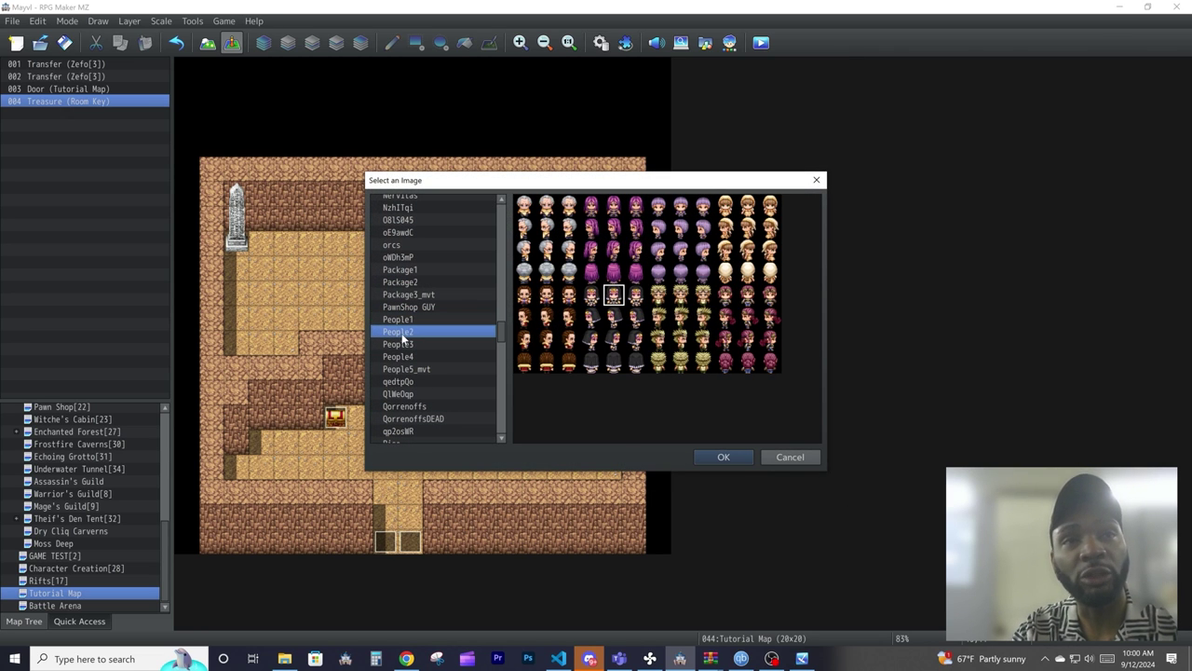
double_click(619, 306)
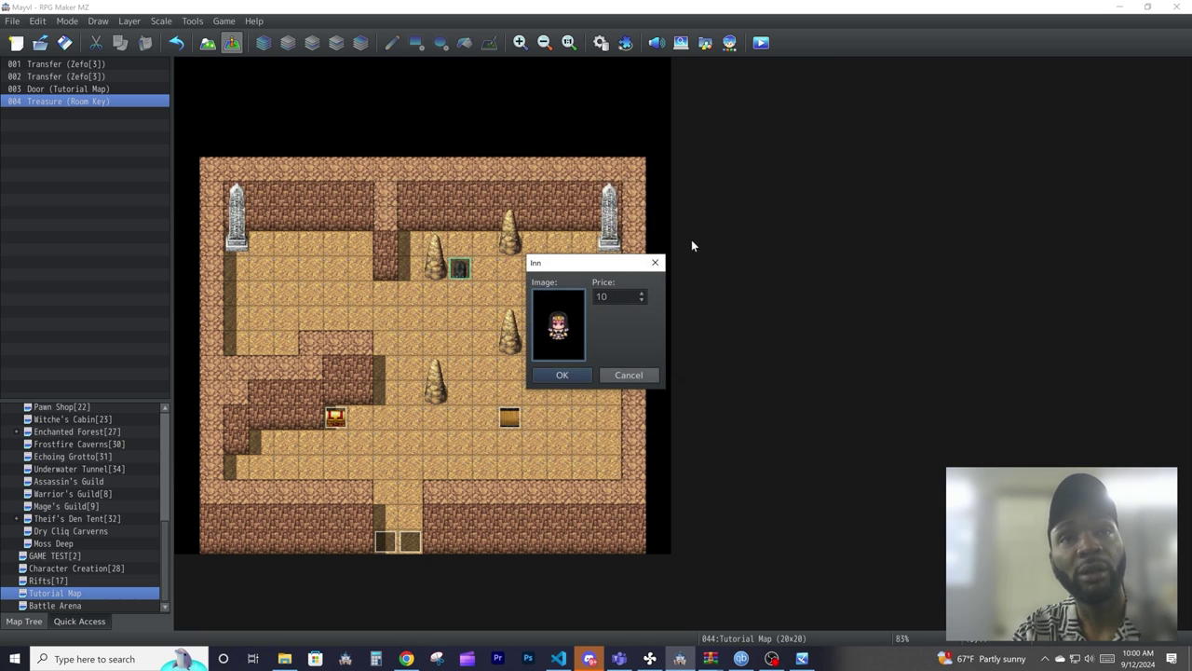
left_click(563, 375)
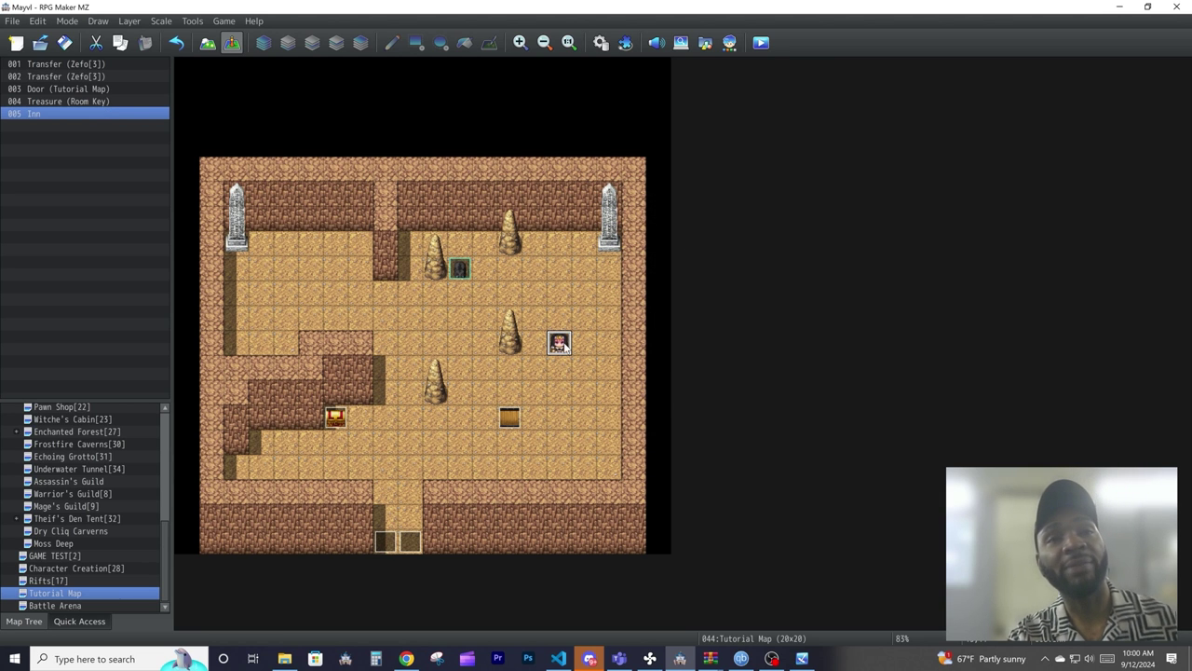
left_click_drag(579, 279, 584, 272)
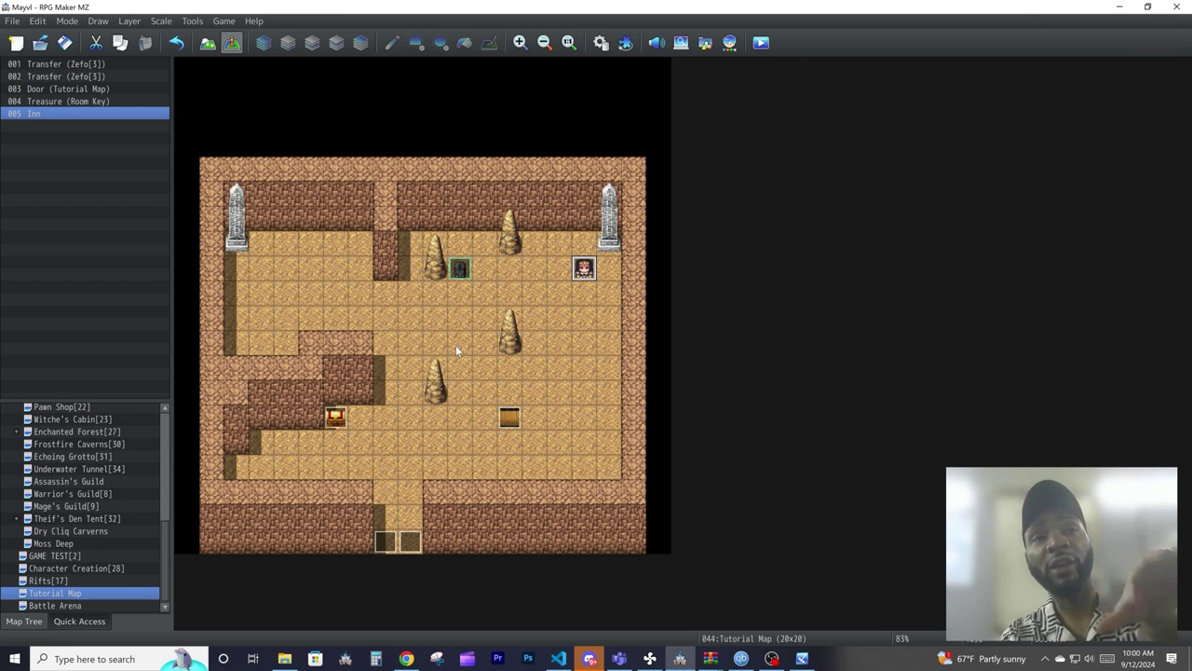
left_click(582, 373)
Quick-create a 0001 GAMESTART Switch event in the bottom-right corner and move the door down a tile.
right_click(586, 396)
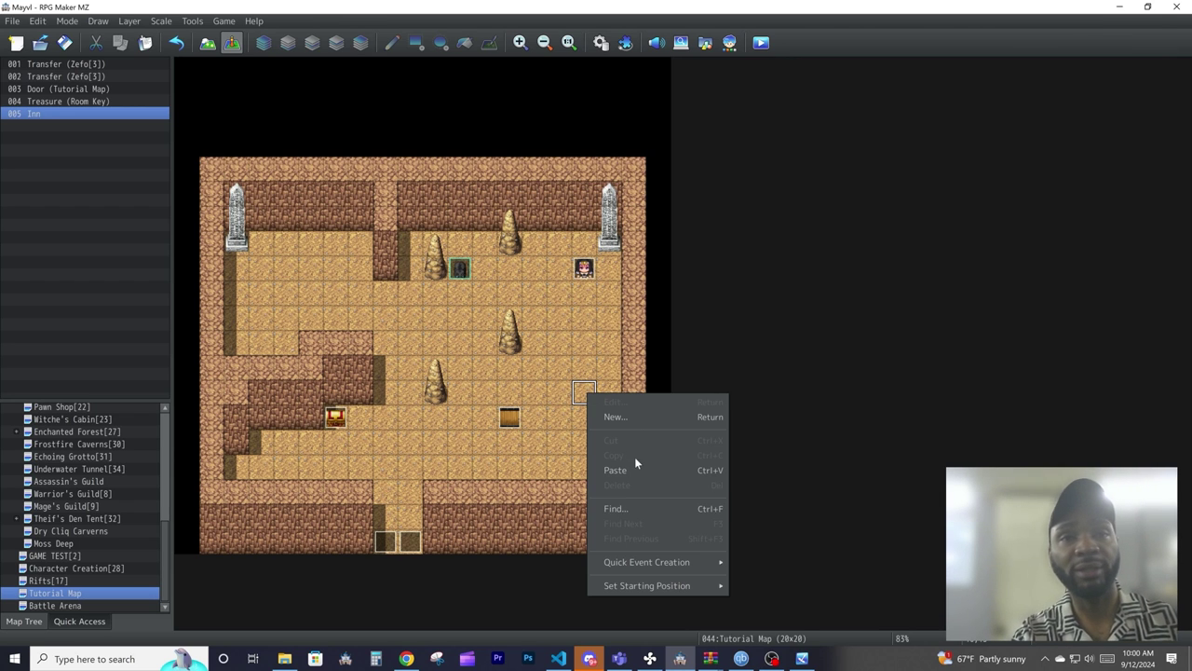
mouse_move(672, 562)
left_click(783, 624)
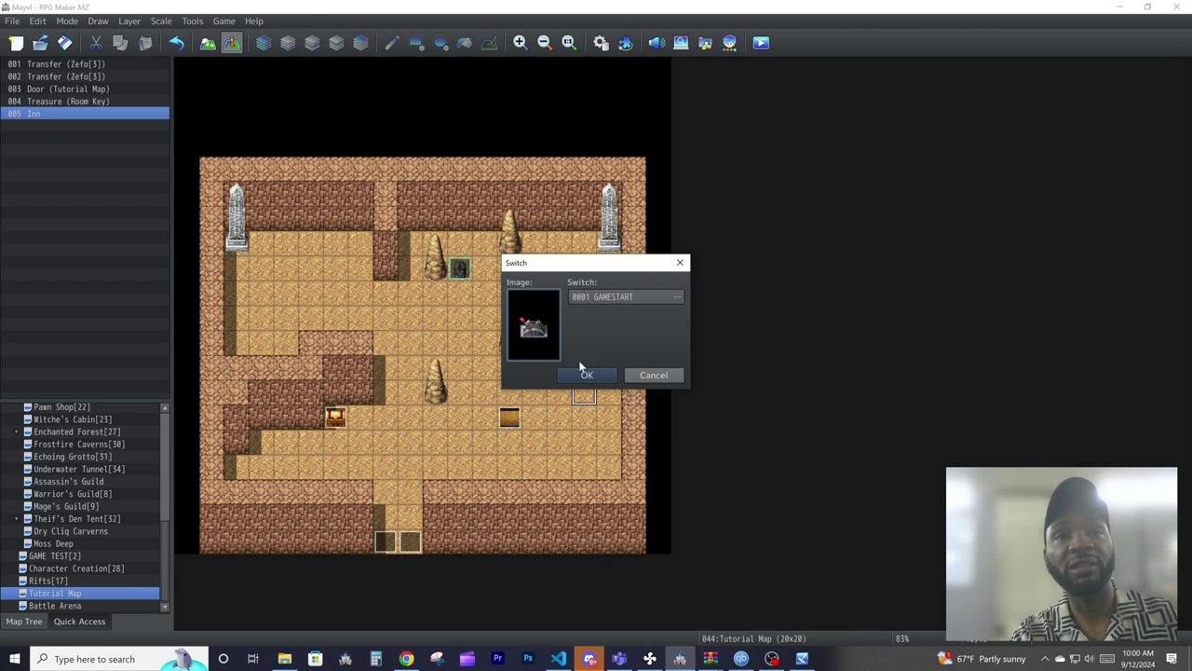
left_click(622, 297)
left_click(676, 296)
left_click_drag(632, 288, 635, 191)
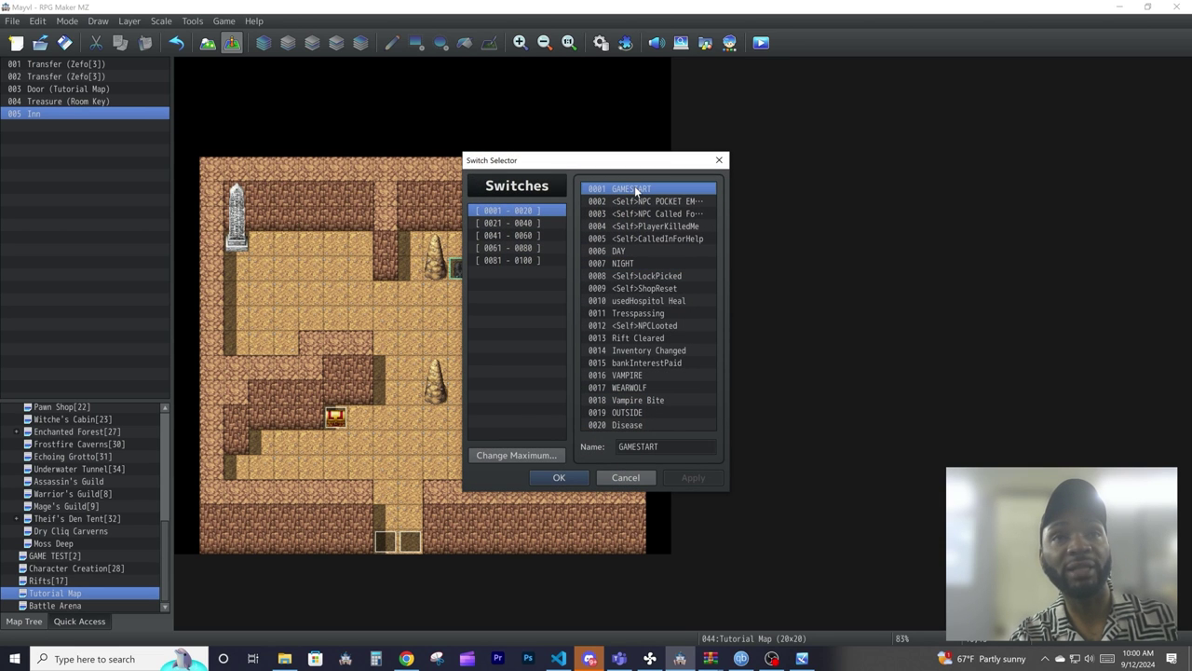
left_click(559, 477)
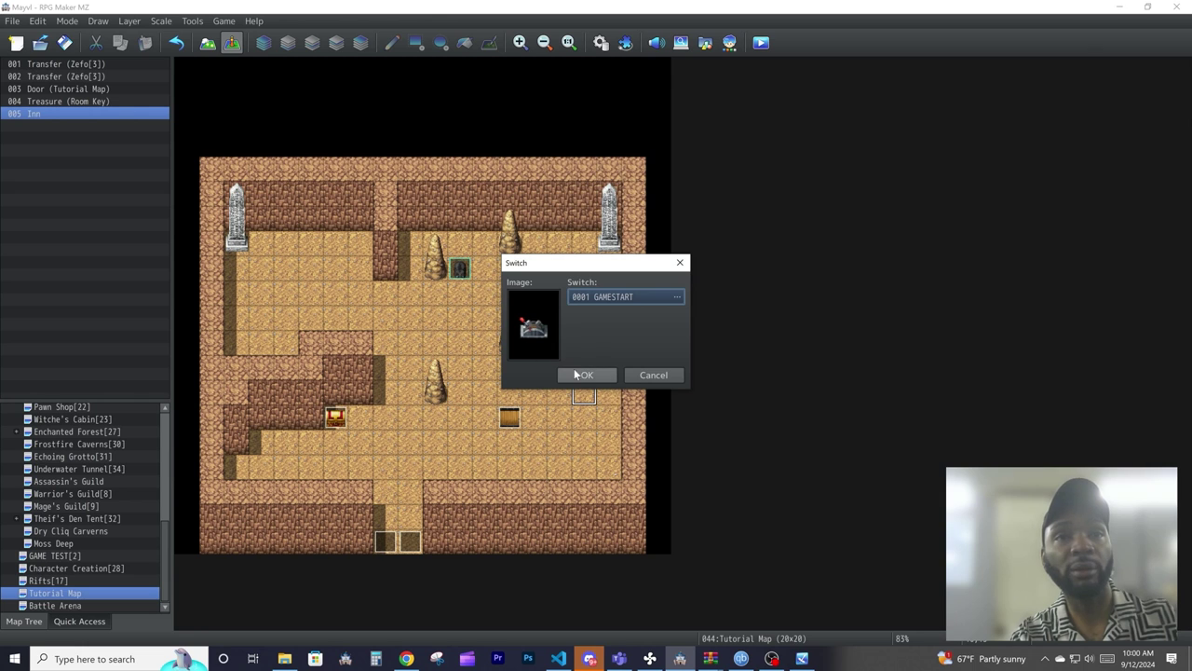
left_click(587, 376)
left_click_drag(583, 395, 613, 473)
left_click_drag(509, 421, 510, 470)
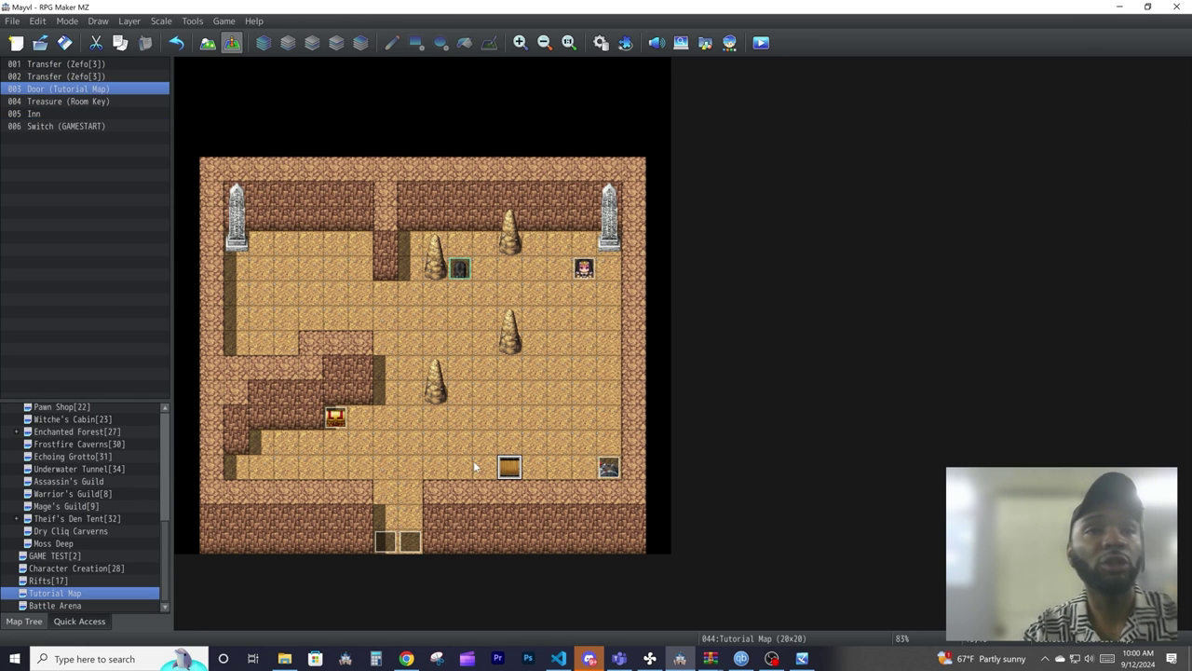
Open the bottom transfer event and inspect its Move1 sound and transfer commands.
double_click(385, 537)
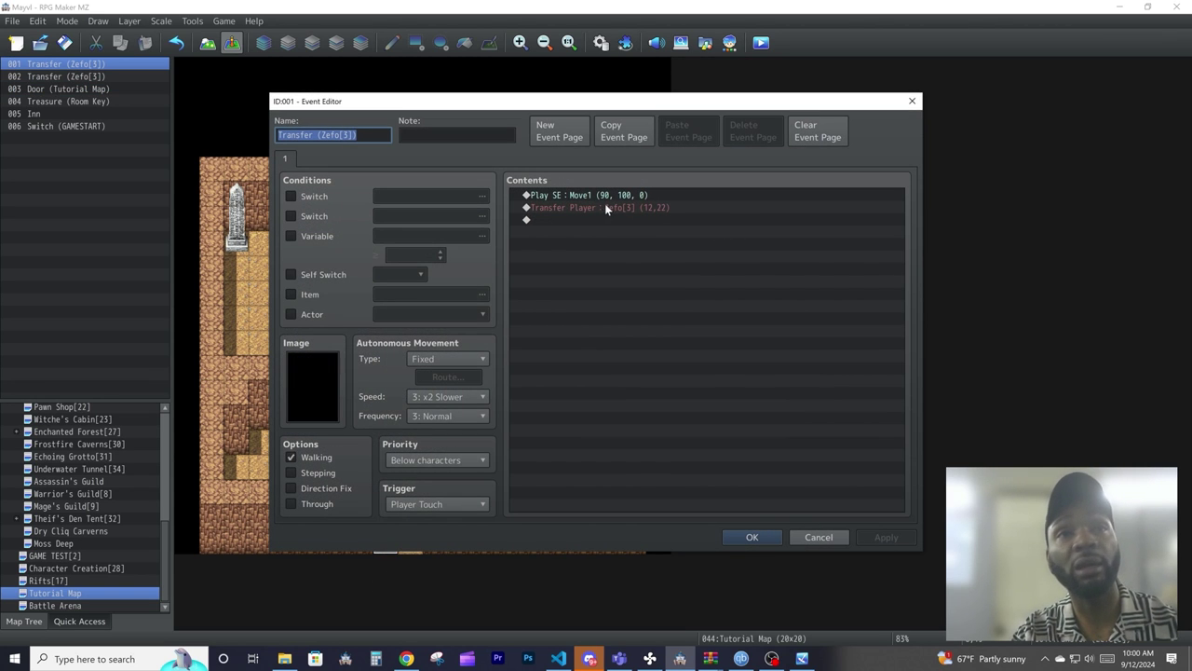
left_click(547, 197)
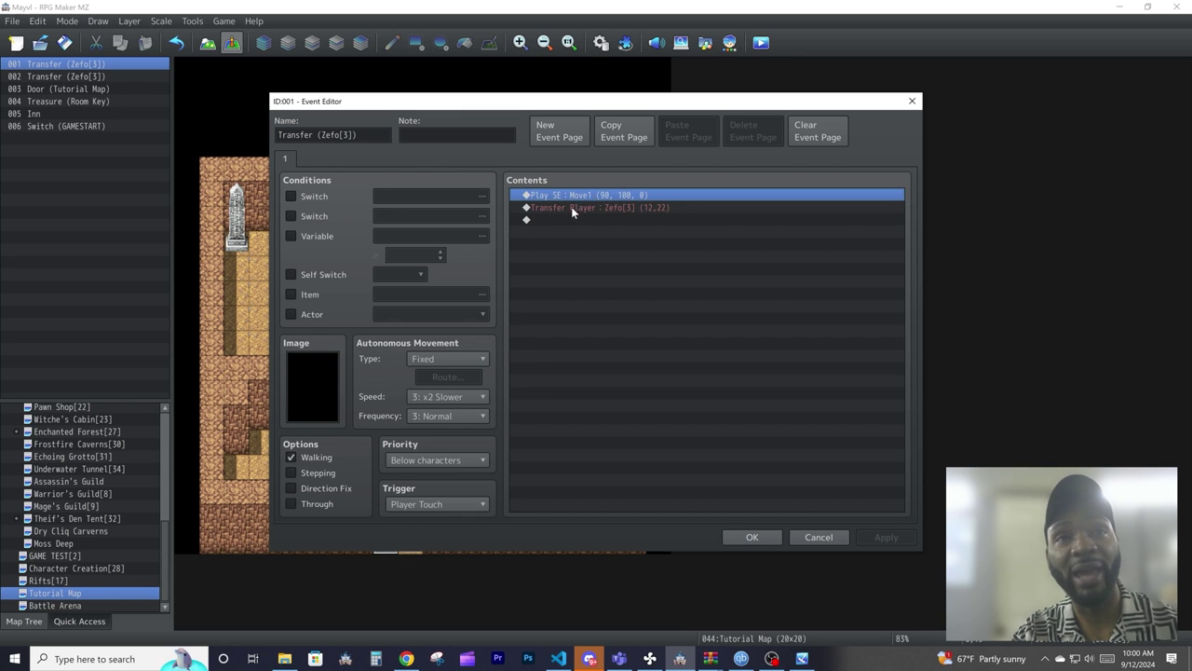
left_click(571, 206)
Start a Transfer Player command, then cancel it and close the editor unchanged.
double_click(616, 222)
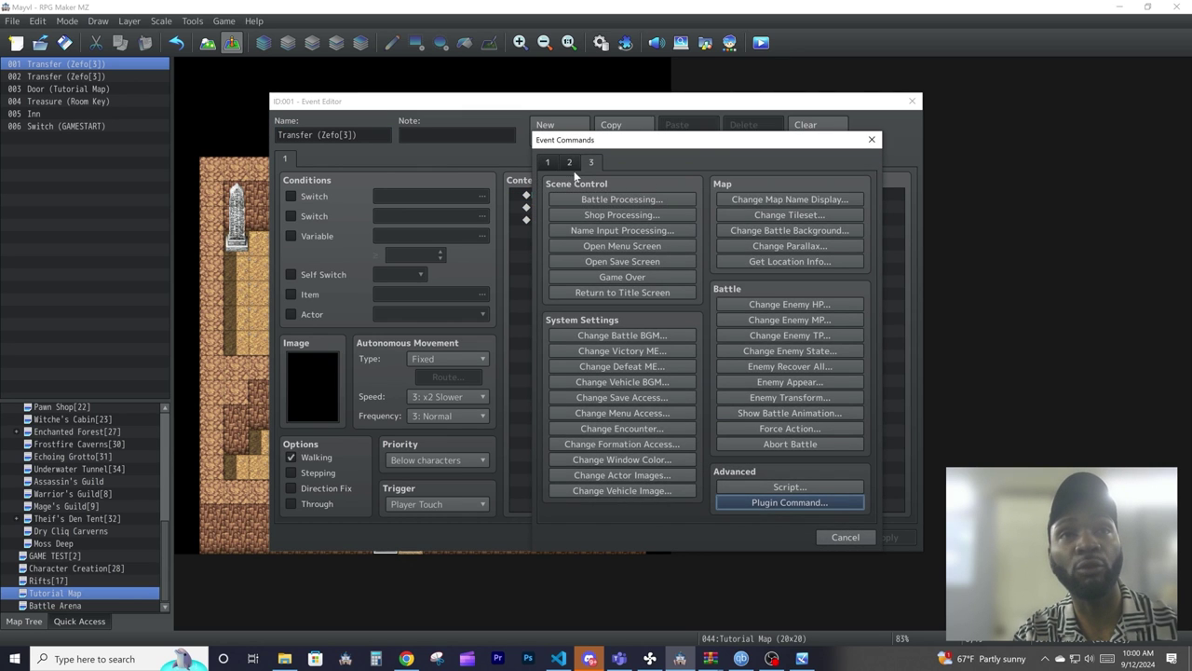
left_click(570, 163)
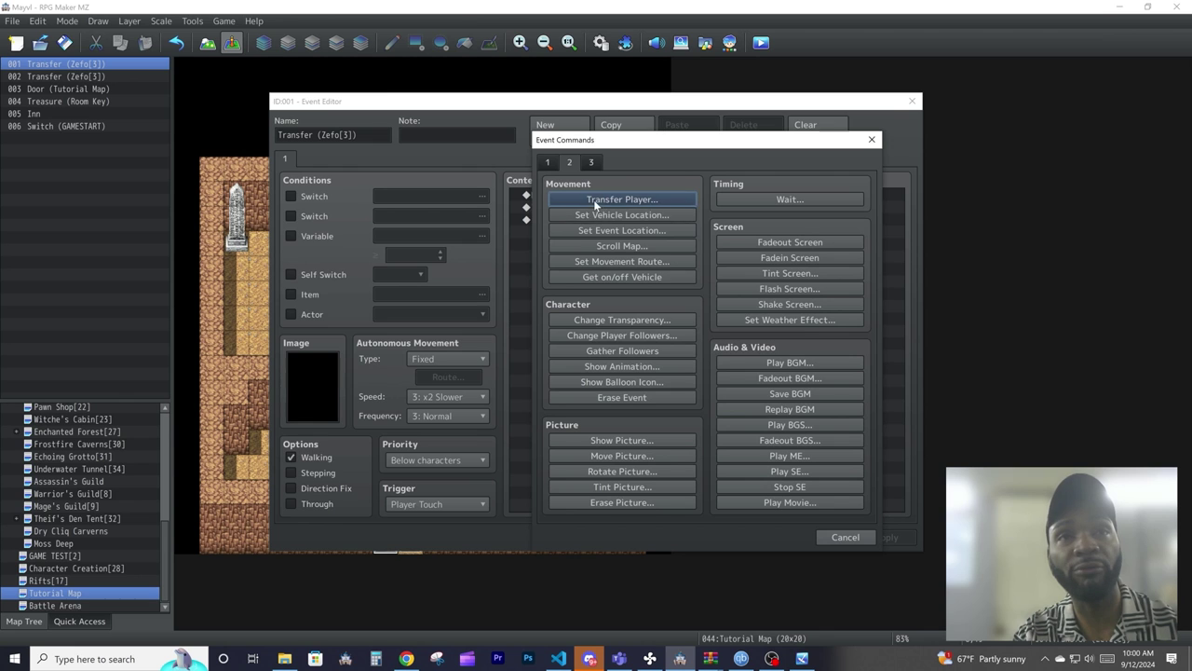
left_click(593, 199)
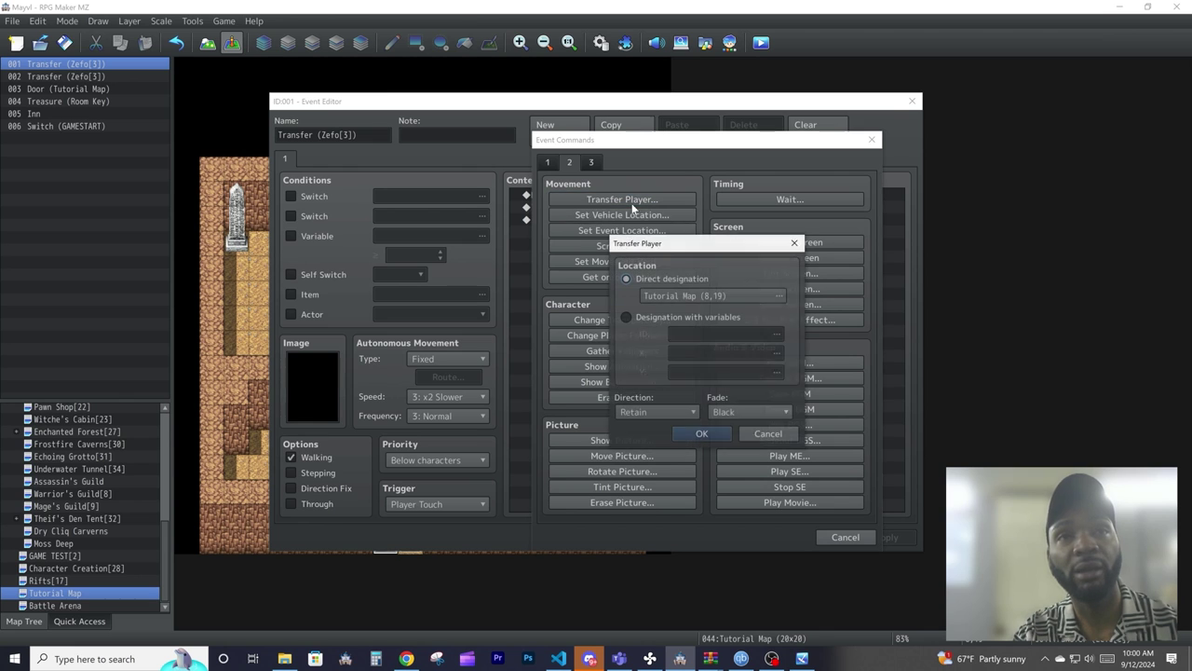
left_click(708, 292)
key("Escape")
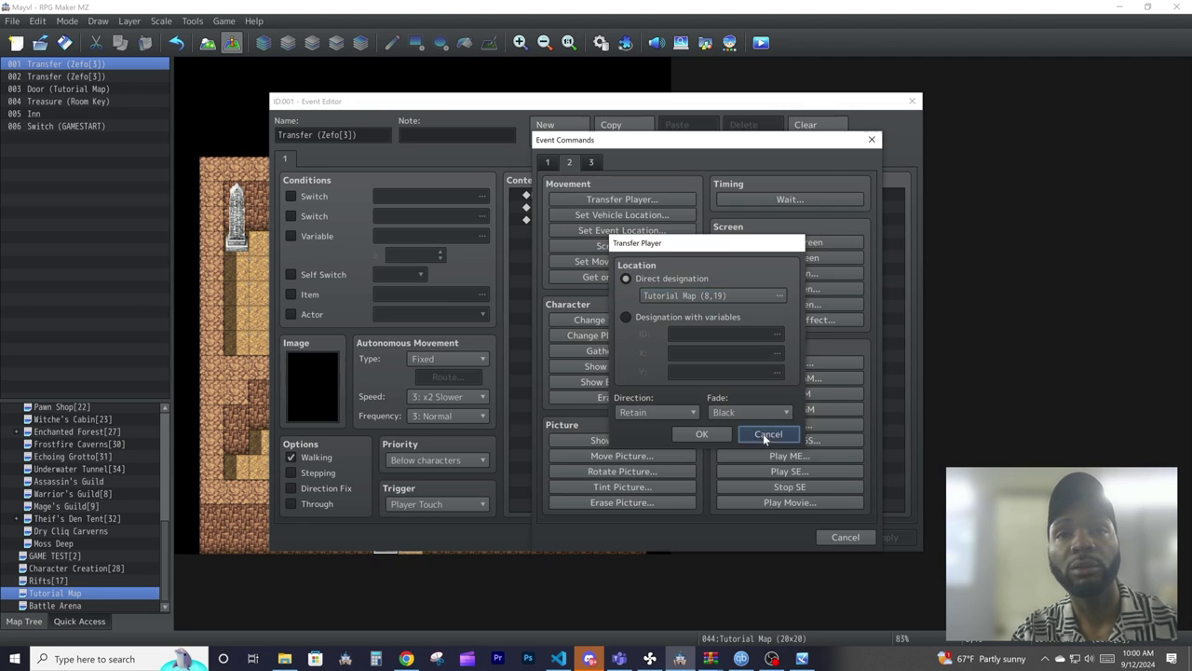
left_click(763, 434)
left_click(843, 538)
key("Escape")
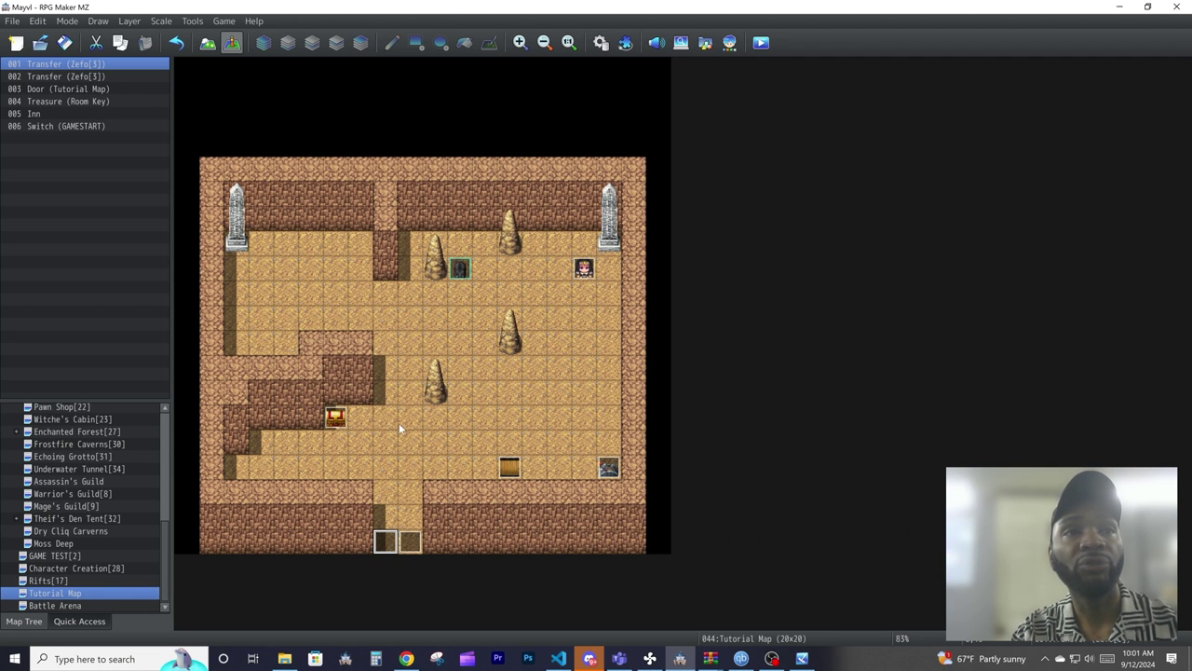
double_click(514, 468)
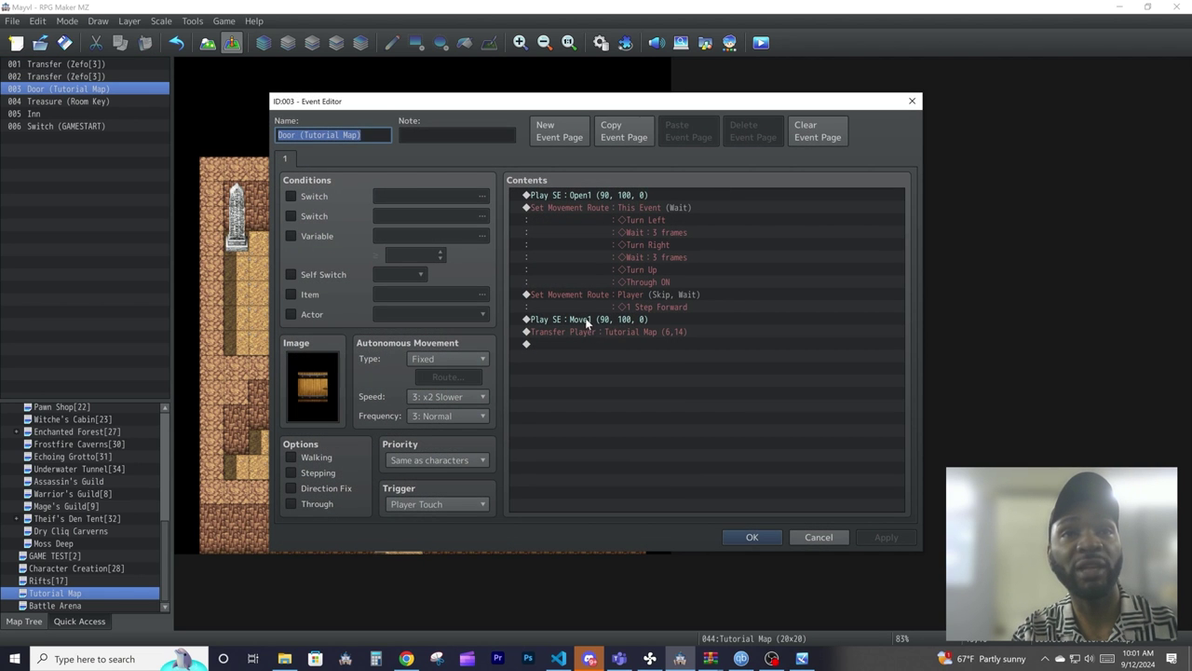
left_click(589, 319)
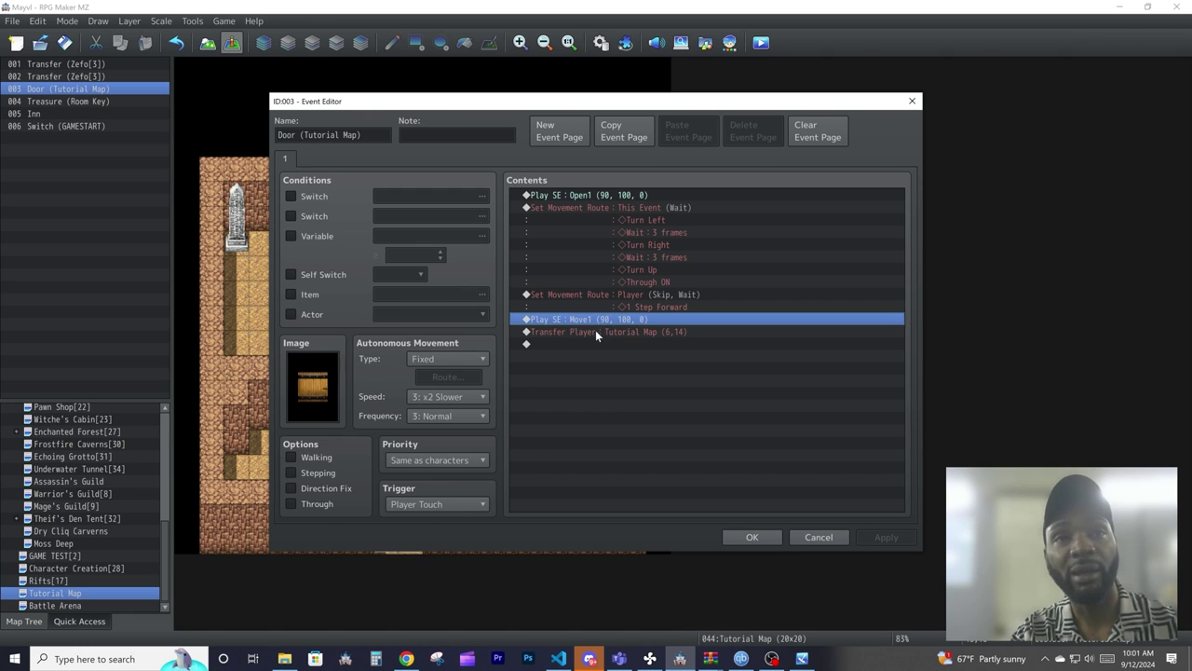
left_click(596, 332)
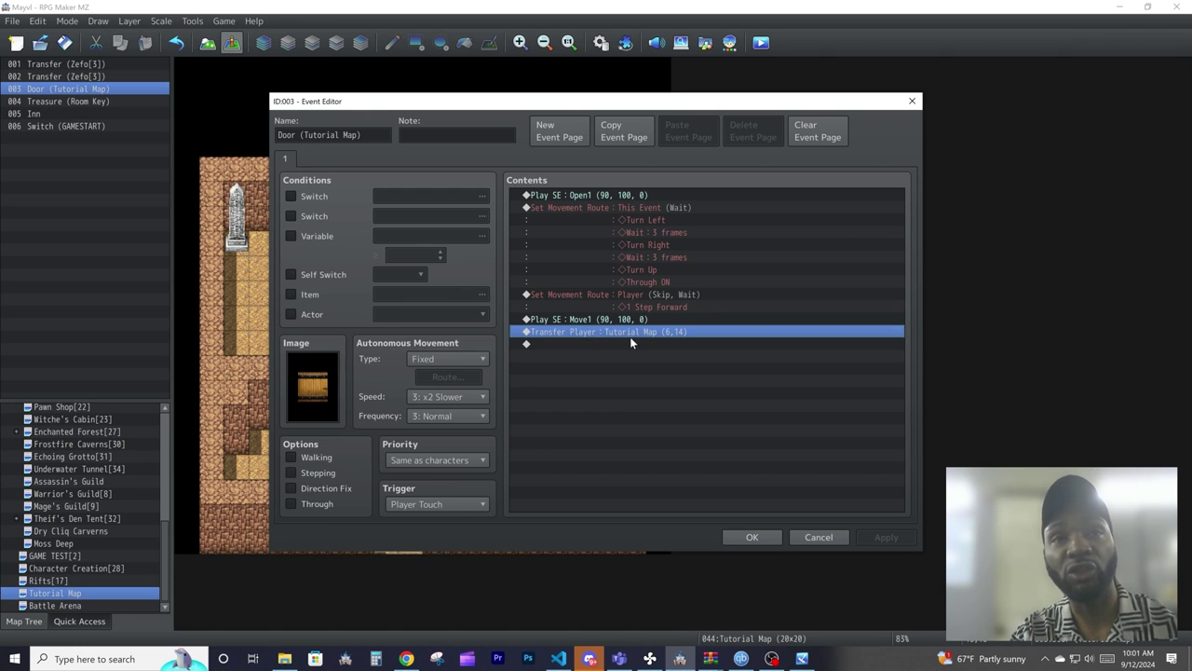
left_click(588, 195)
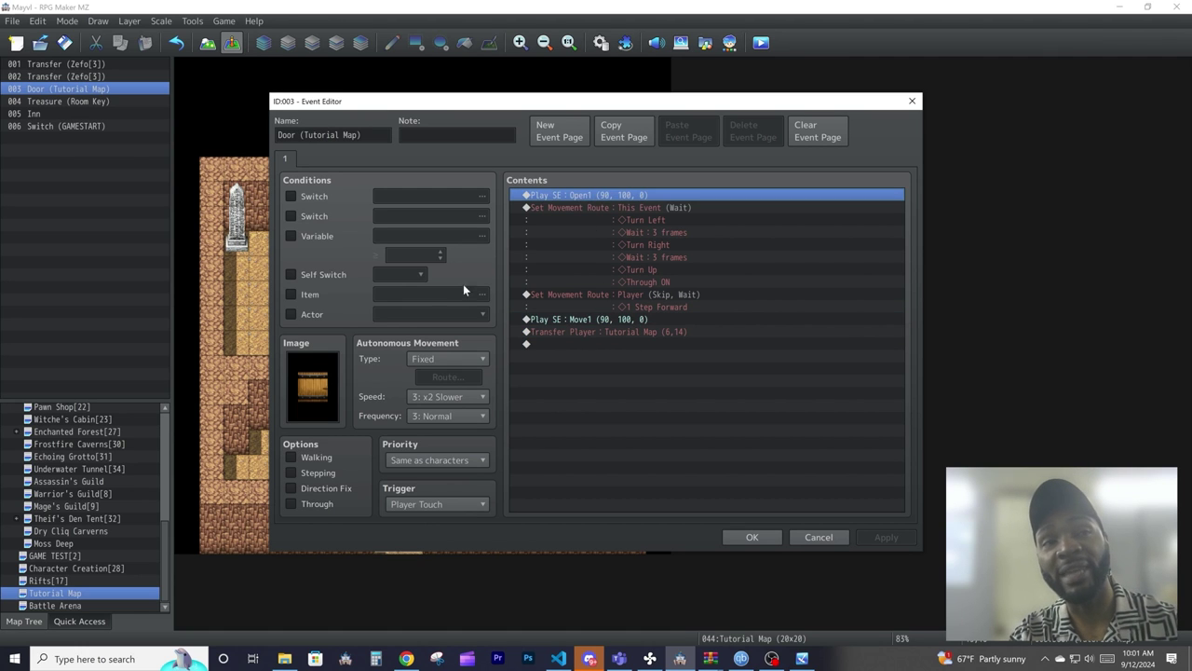
left_click(591, 208)
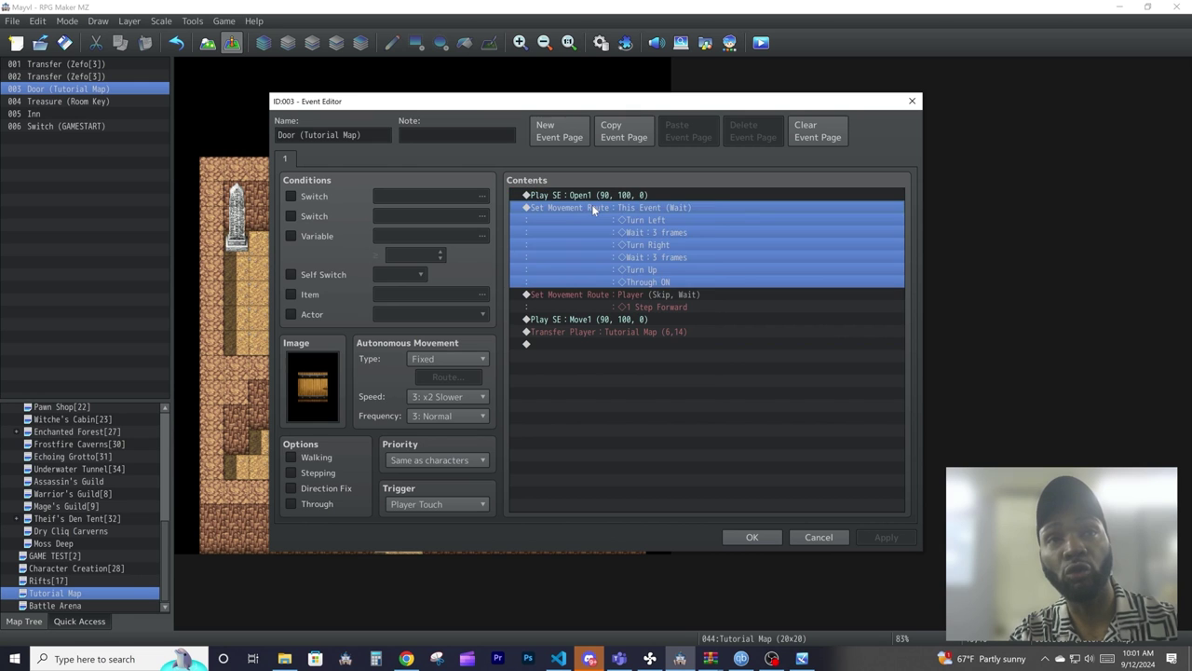
right_click(592, 207)
left_click(610, 218)
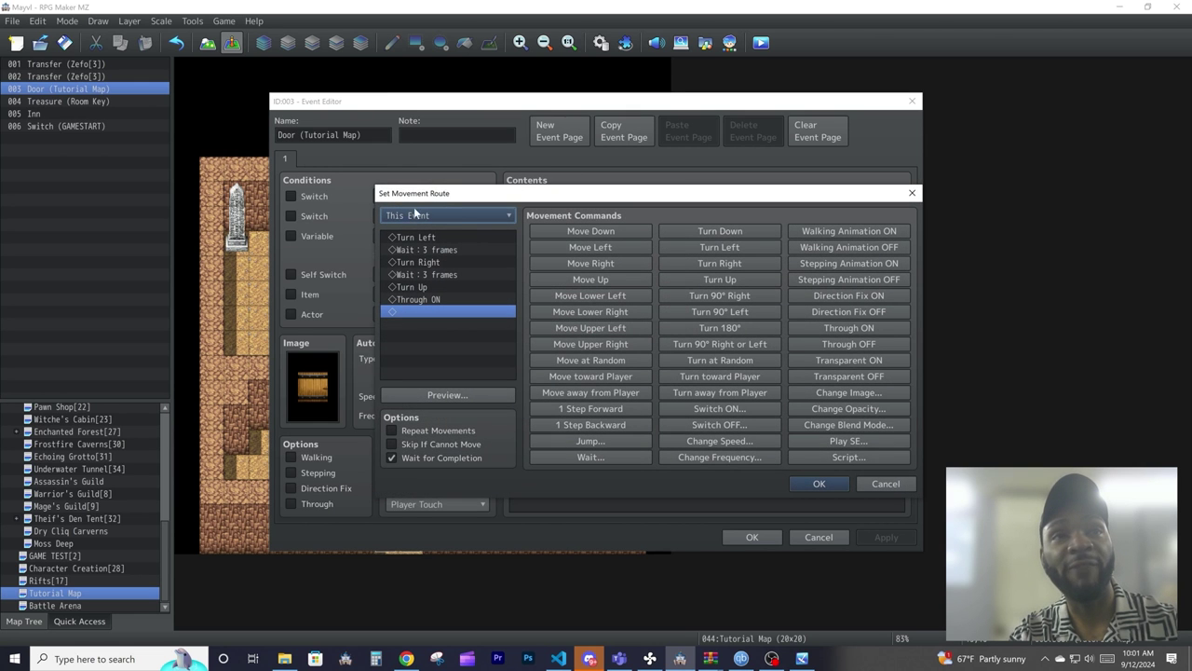
left_click(863, 482)
double_click(331, 397)
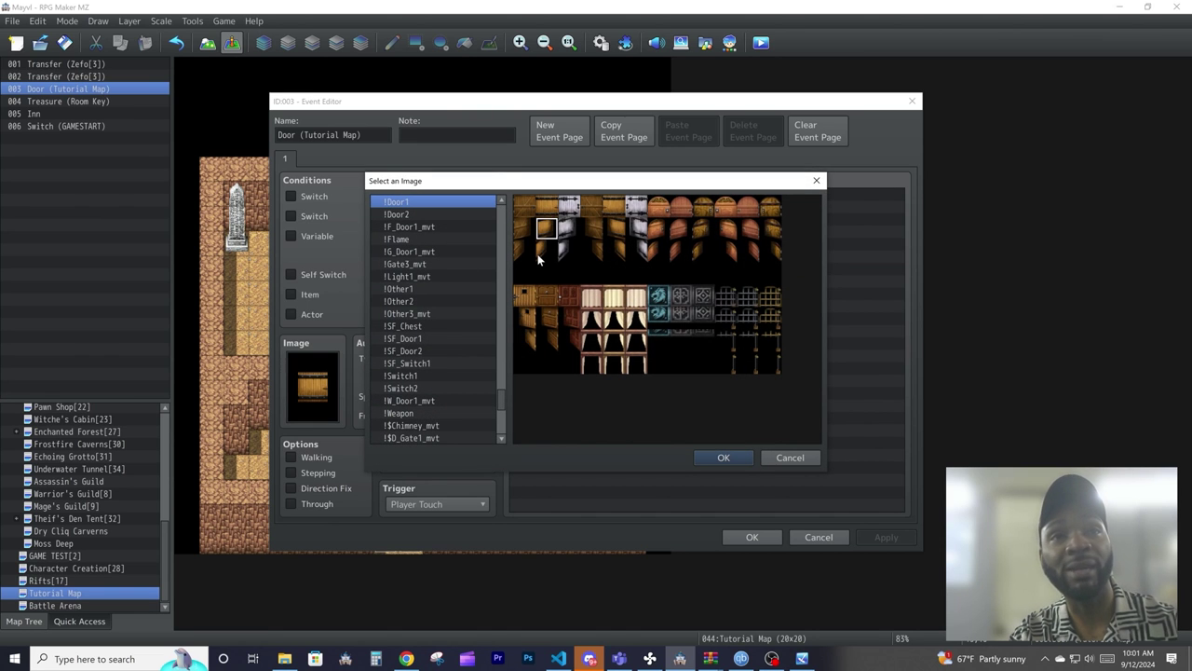
left_click(547, 250)
left_click(772, 458)
key("Escape")
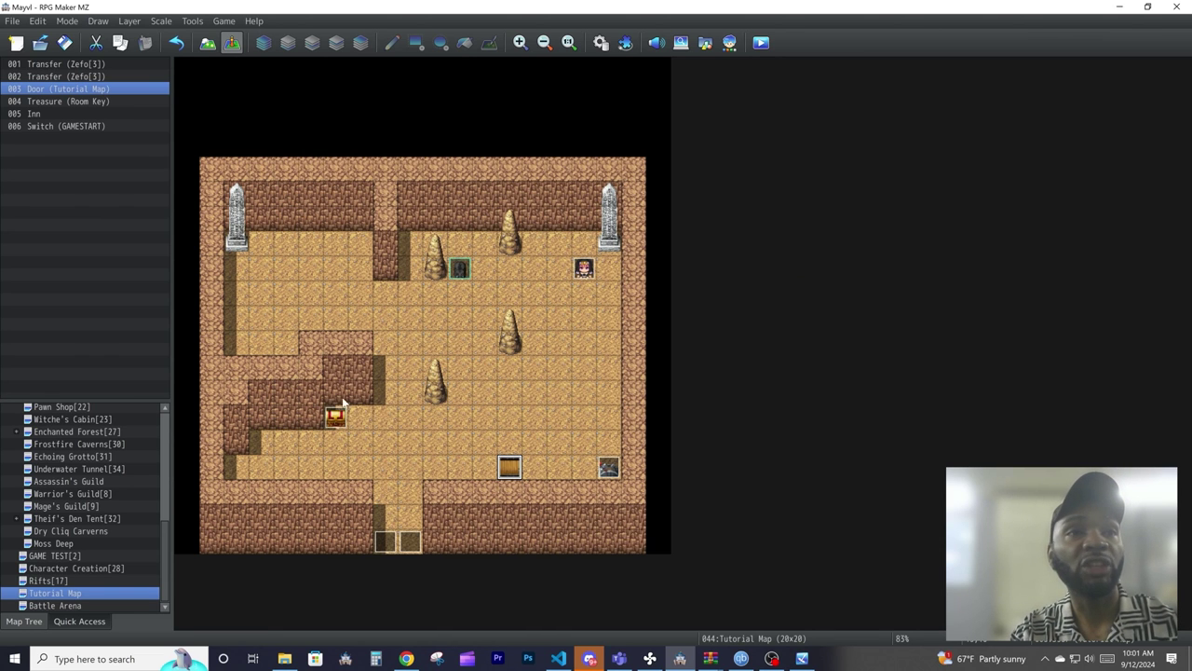
left_click(336, 414)
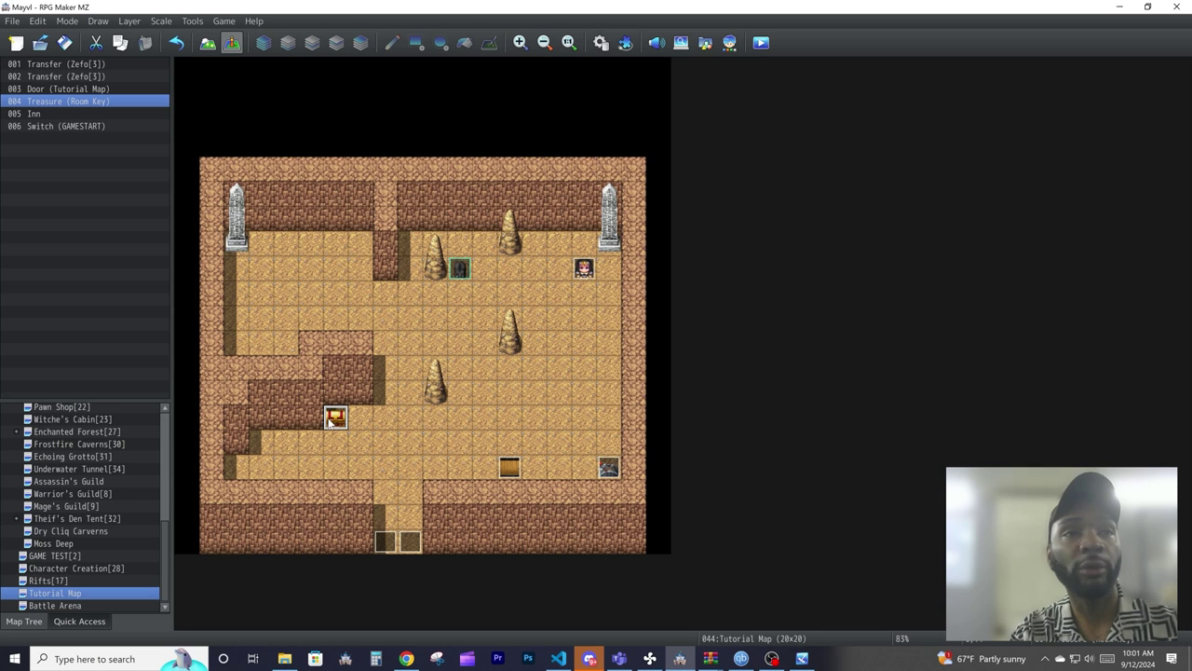
double_click(334, 417)
left_click(566, 195)
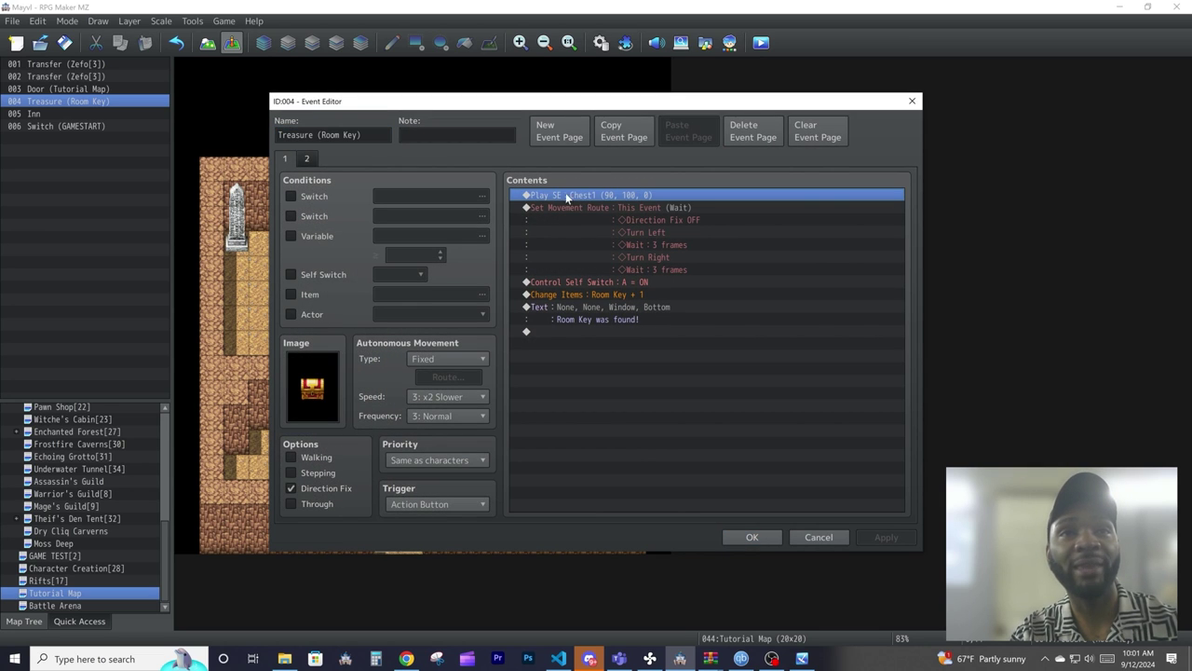
left_click(593, 207)
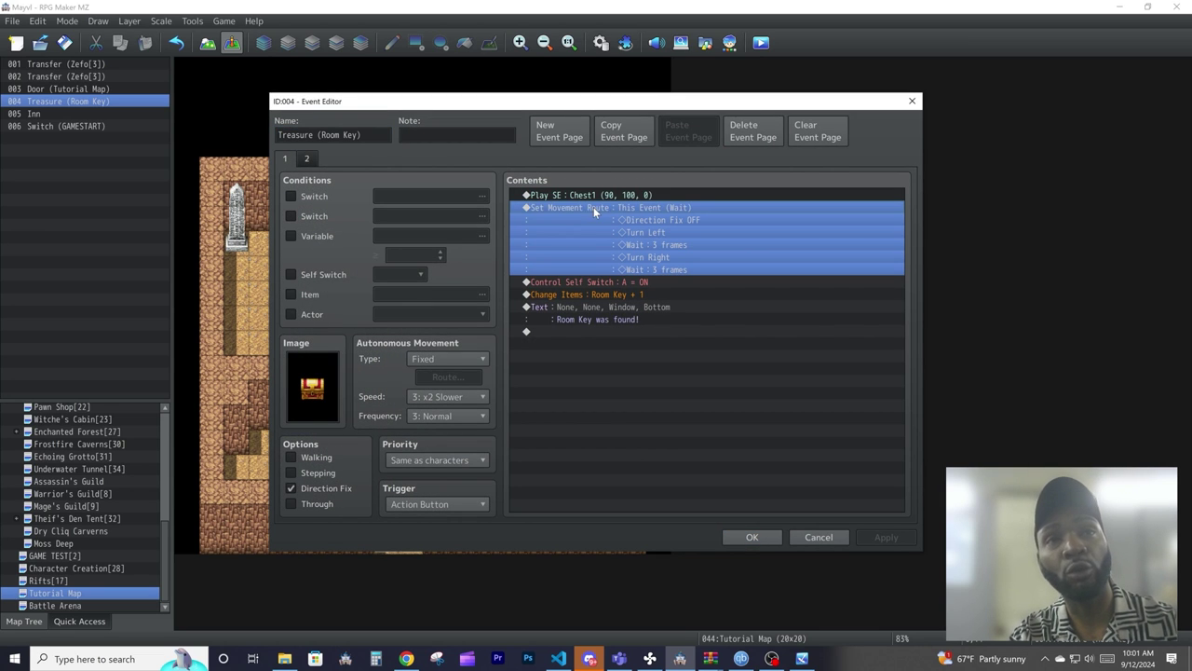
double_click(330, 382)
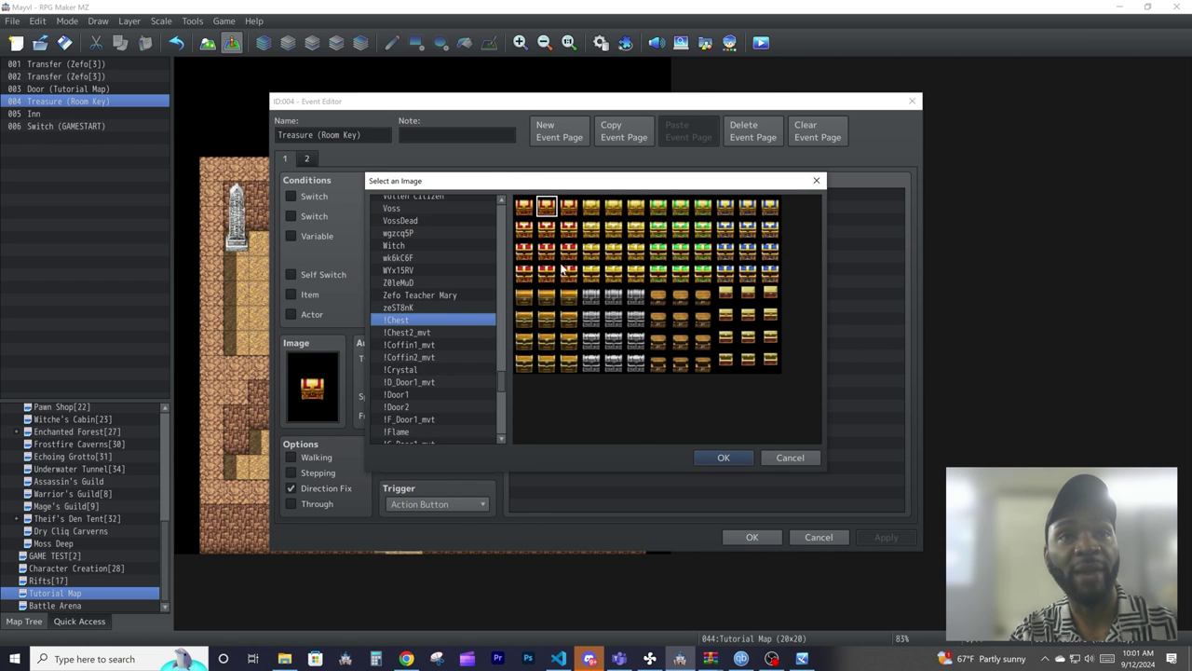
left_click(546, 273)
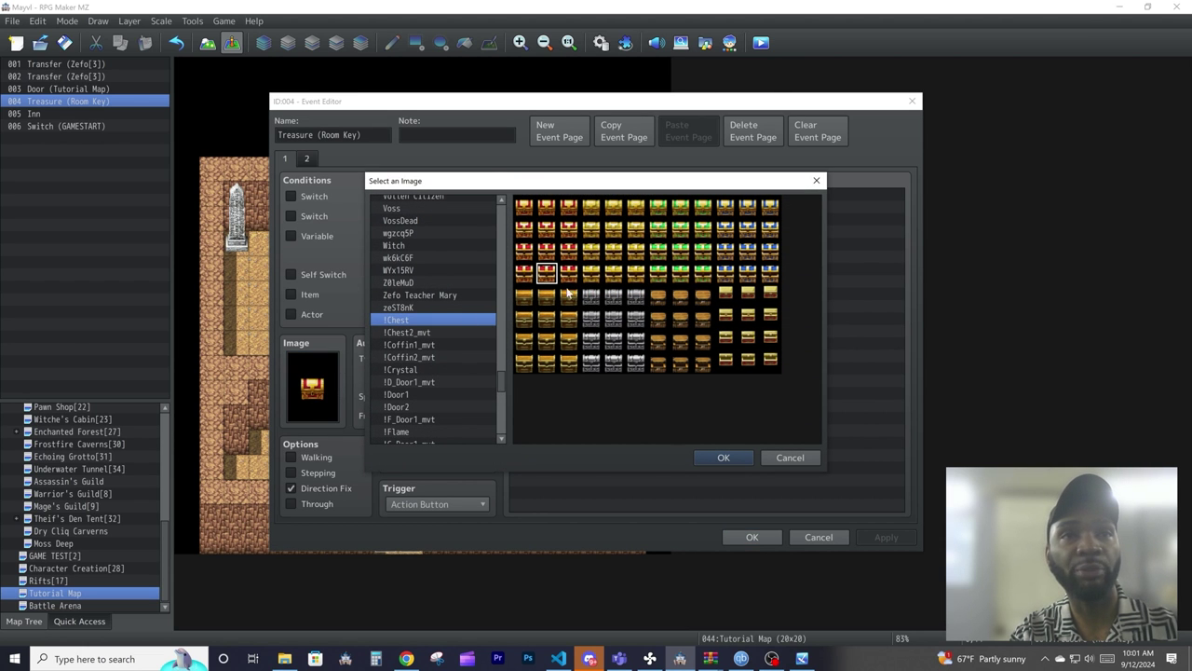
left_click(773, 456)
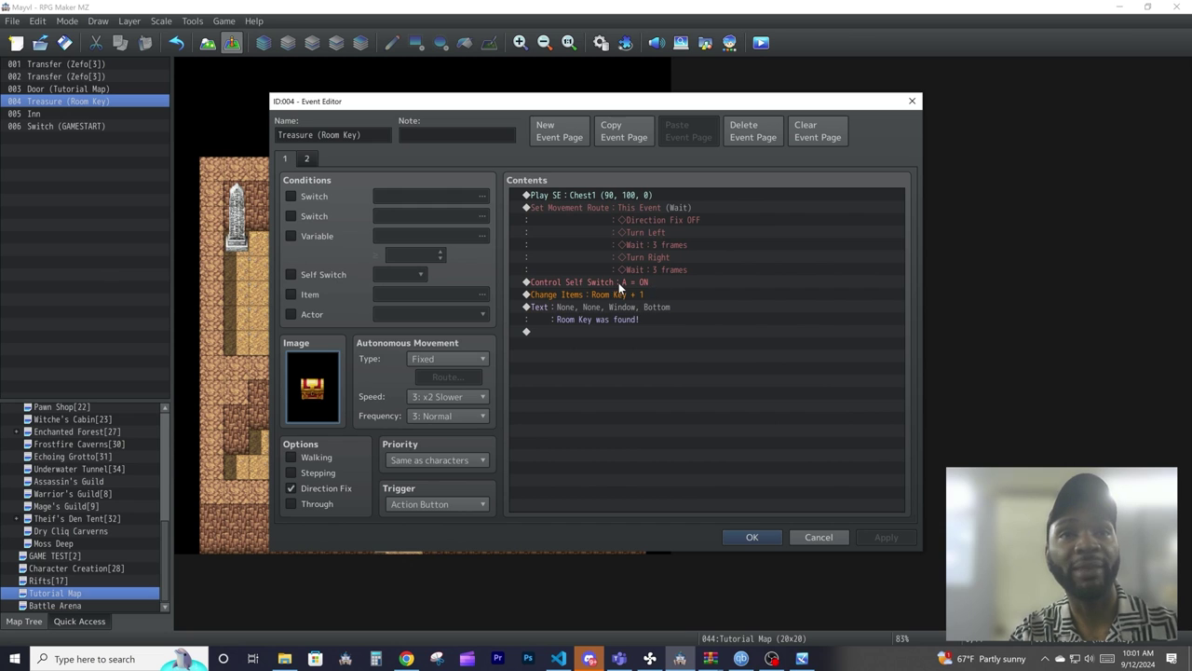
left_click(618, 282)
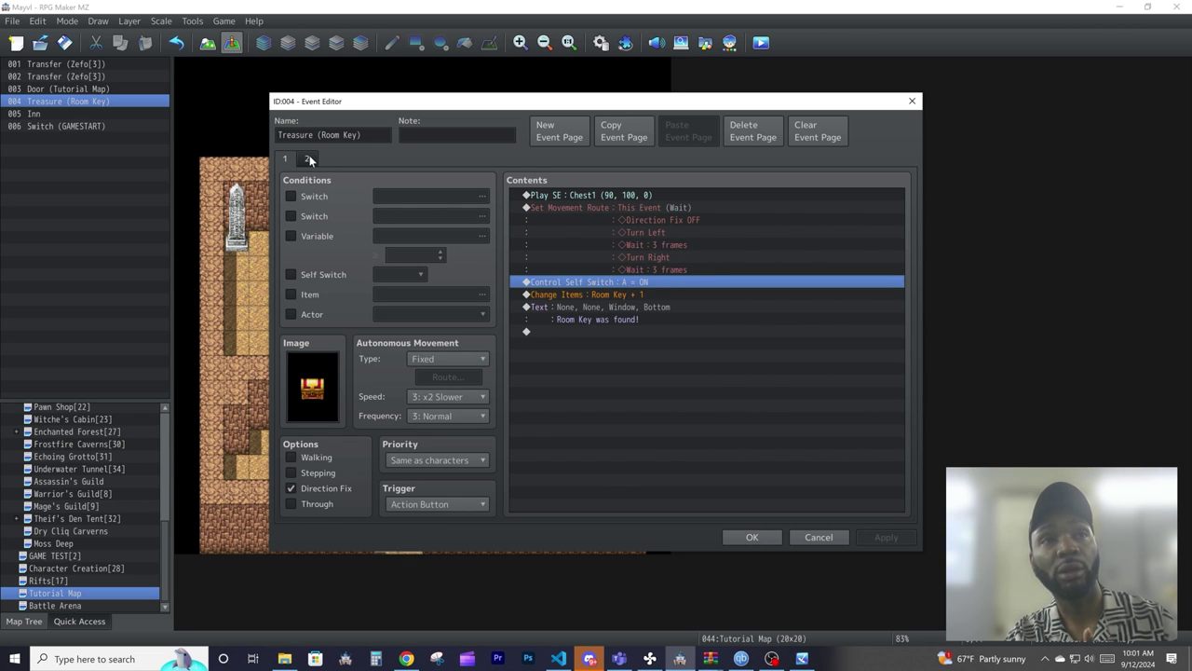
left_click(608, 295)
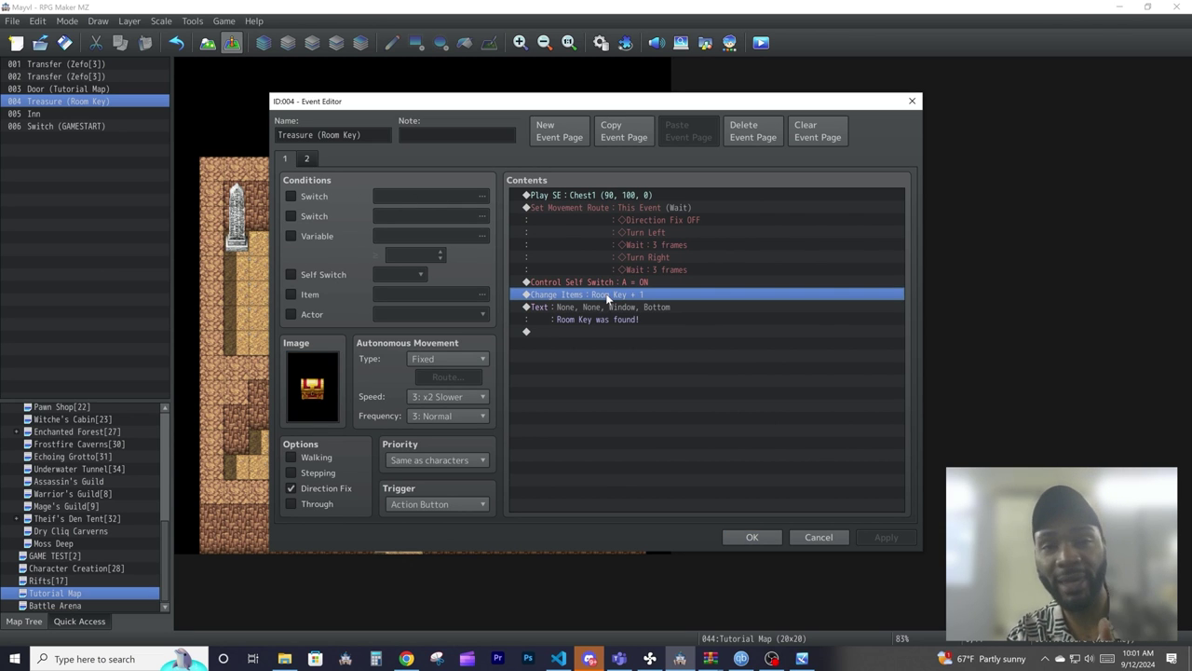
left_click(607, 309)
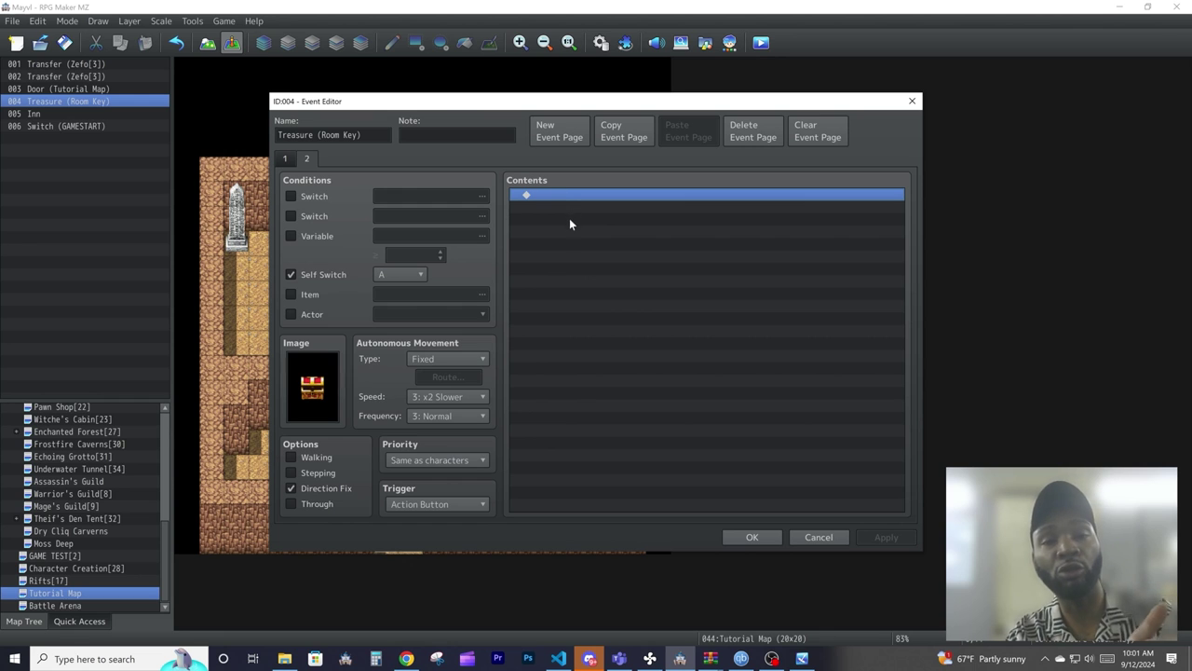
left_click(285, 160)
left_click(306, 159)
left_click(287, 162)
left_click(303, 160)
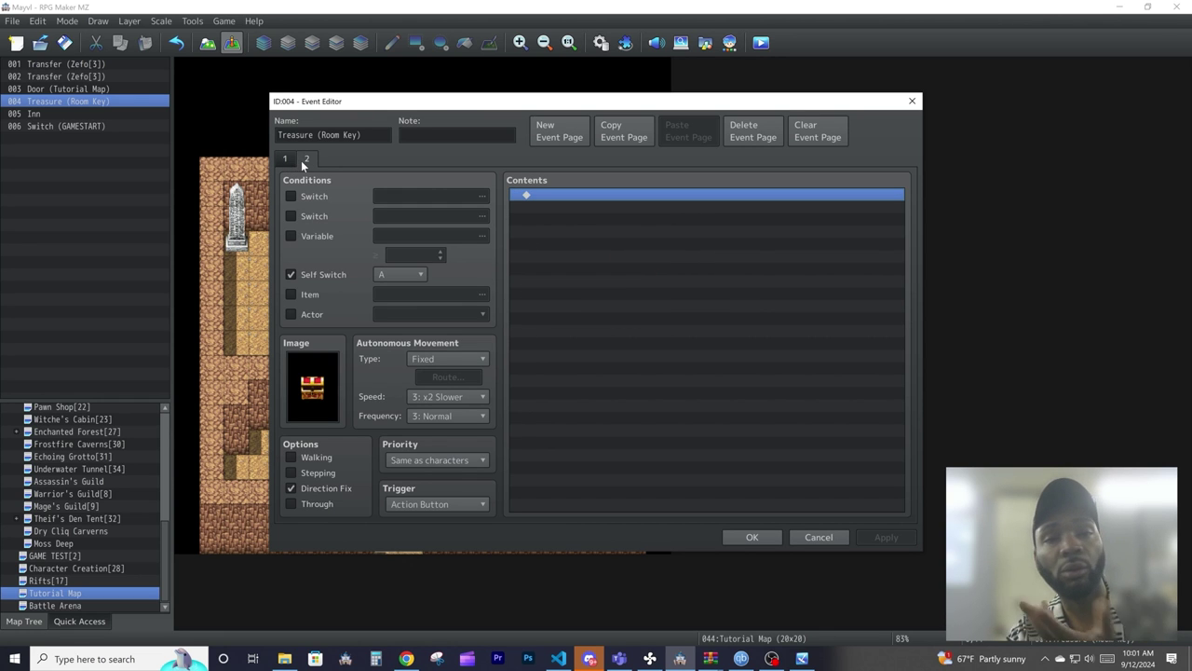
left_click(285, 160)
key("Escape")
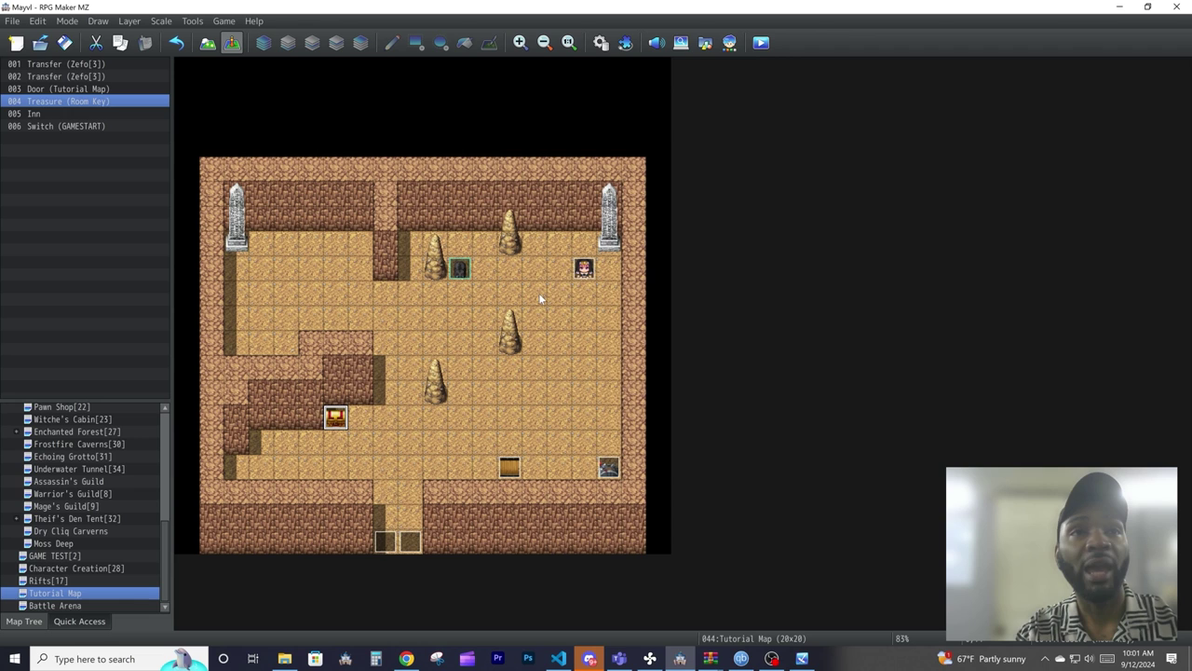
Open the Inn event and review its price message, Yes/No choices and If Gold ≥ 10 branch.
double_click(581, 270)
left_click(609, 199)
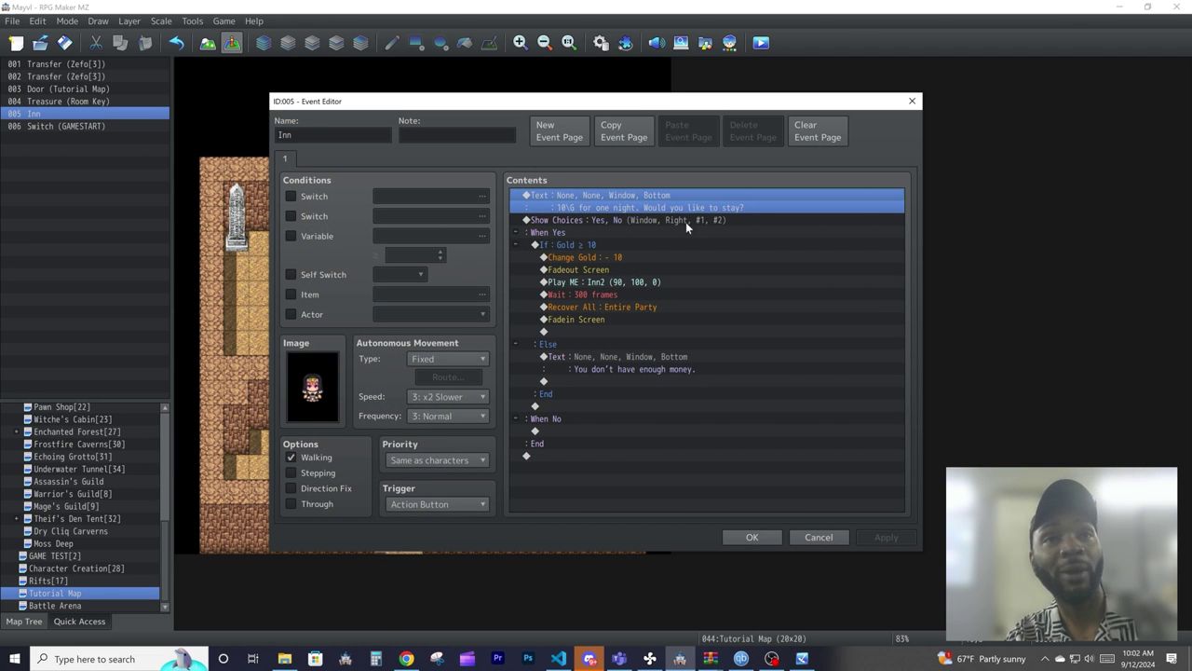
left_click(631, 222)
right_click(585, 228)
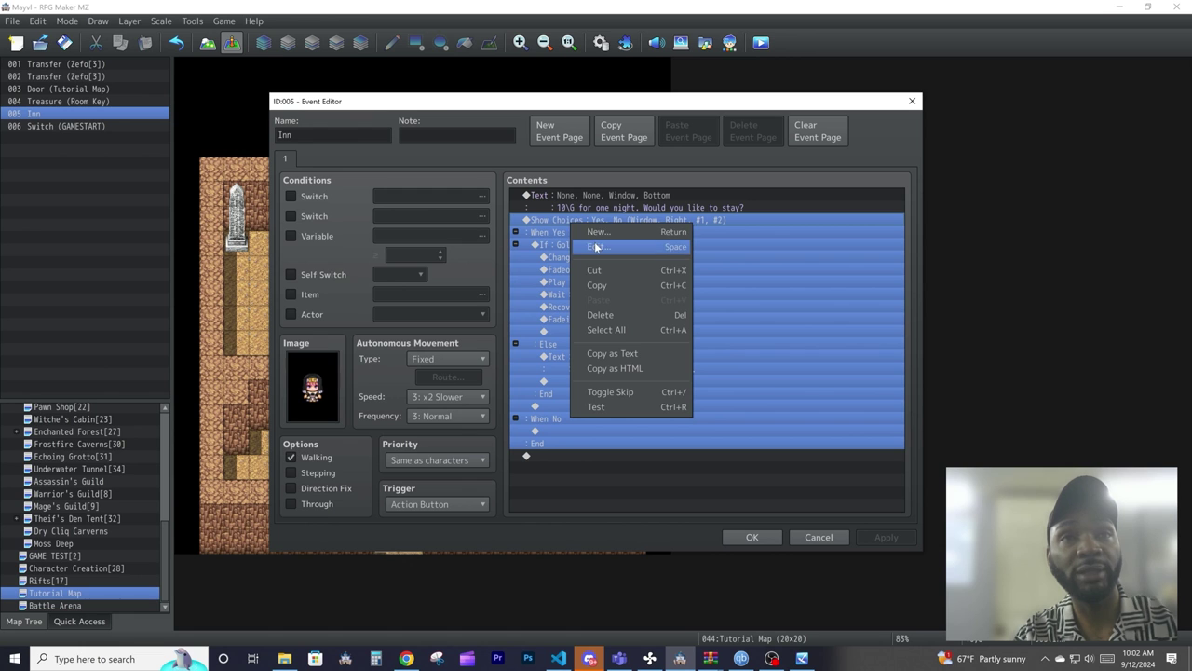
left_click(560, 235)
left_click(574, 245)
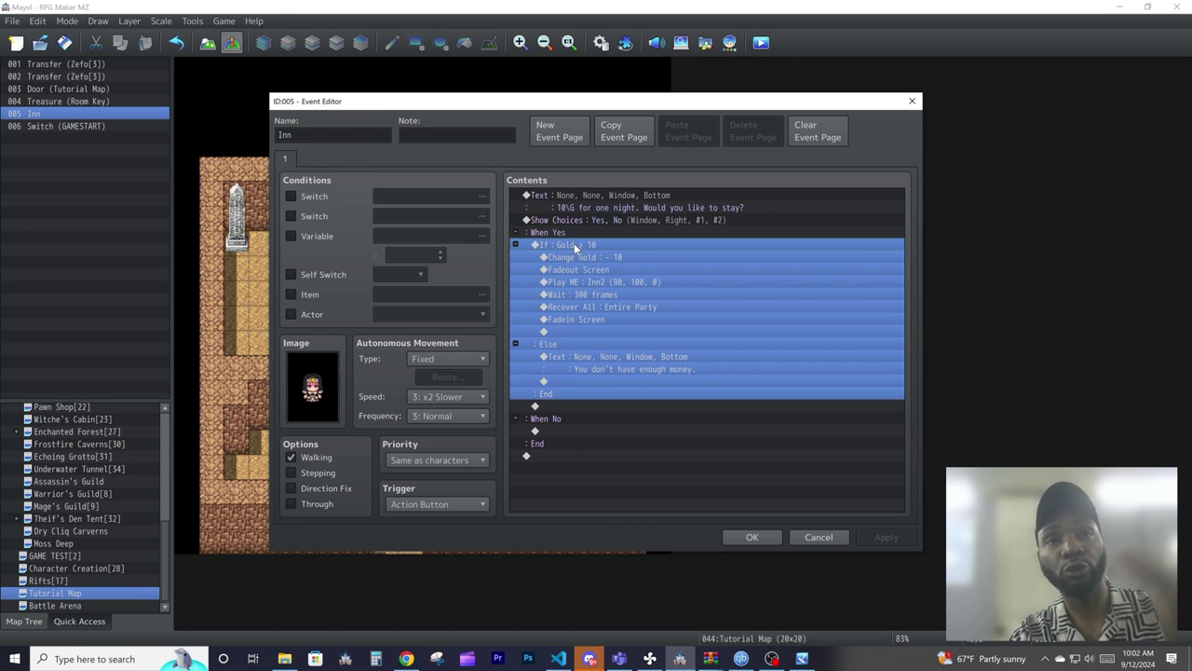
Open and cancel a Conditional Branch, then review the Change Gold, Play ME and refusal message.
double_click(617, 456)
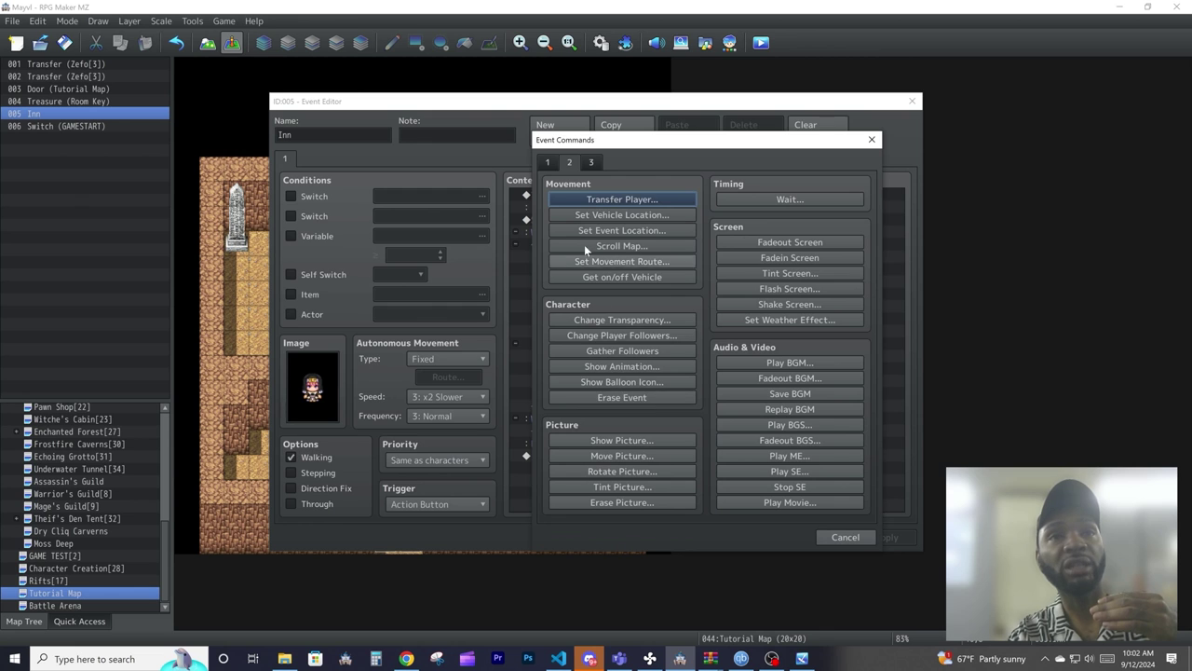
left_click(548, 162)
left_click(622, 394)
left_click(814, 453)
left_click(846, 537)
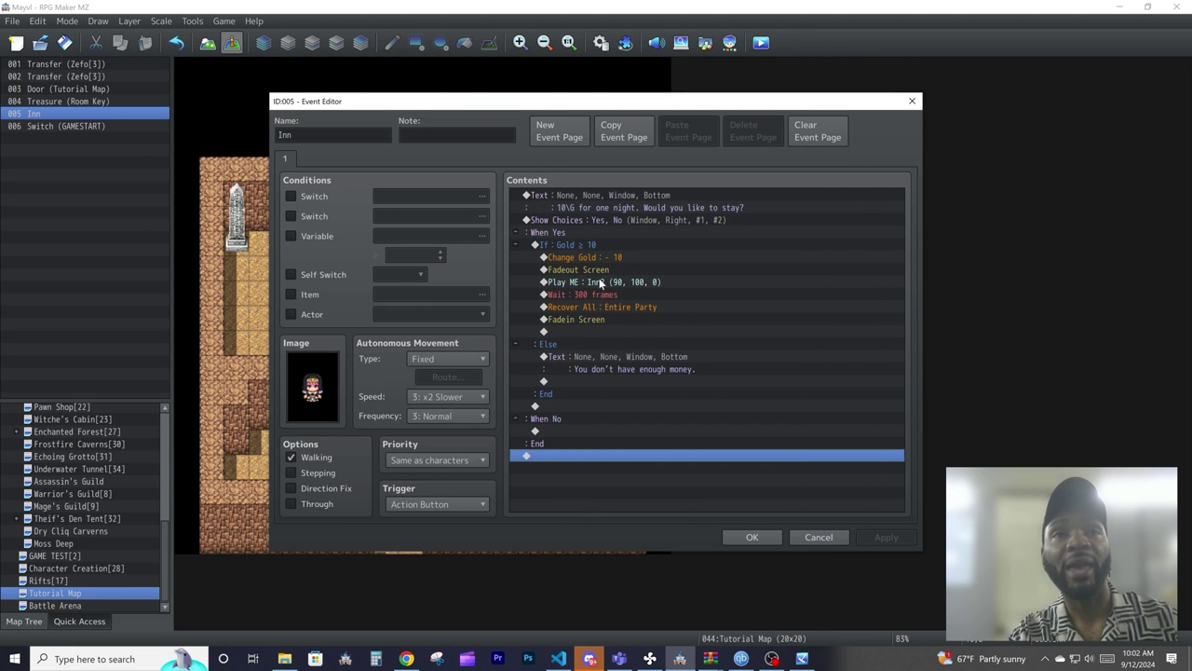
left_click(562, 258)
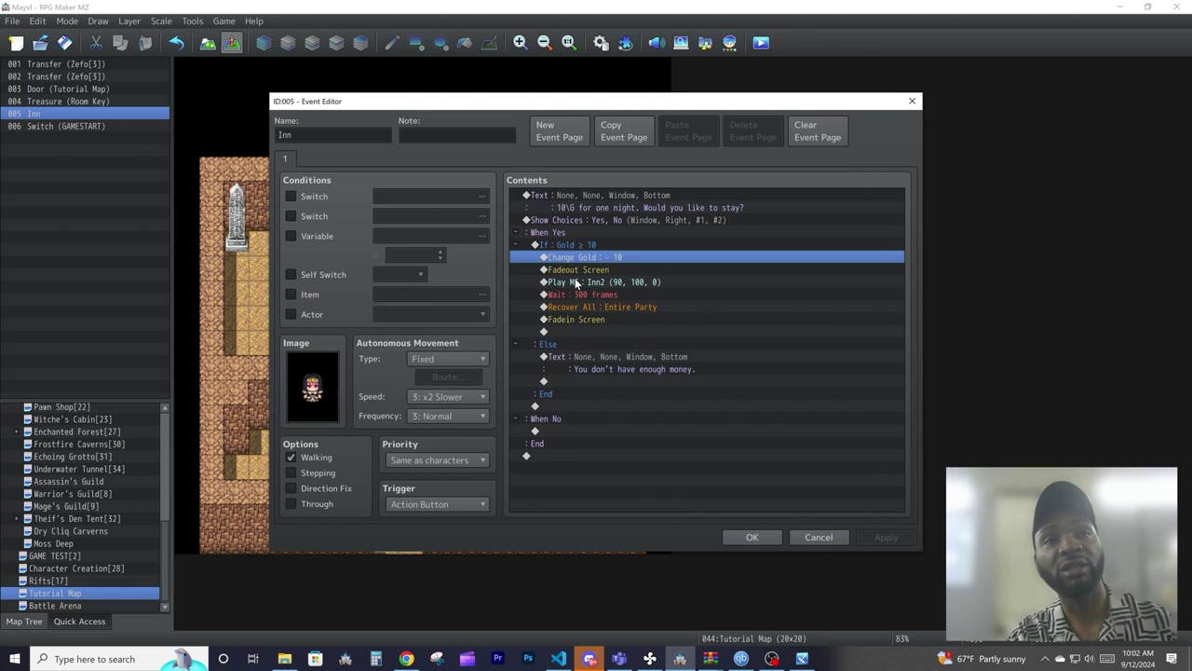
left_click(576, 282)
left_click(593, 363)
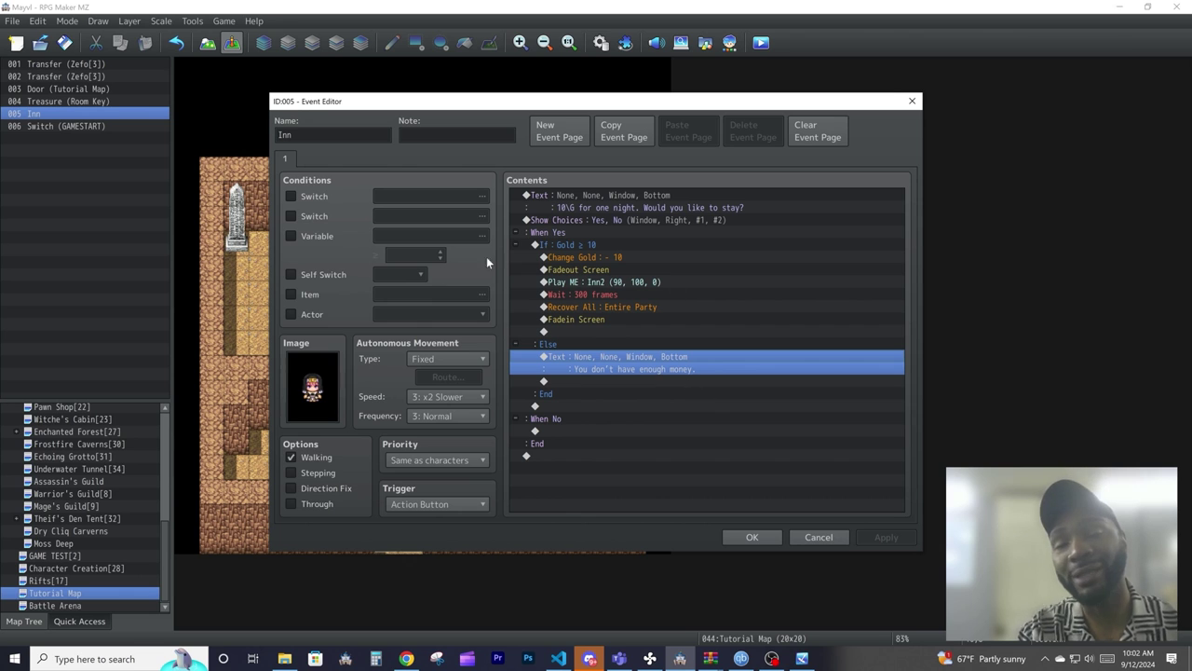
left_click(824, 541)
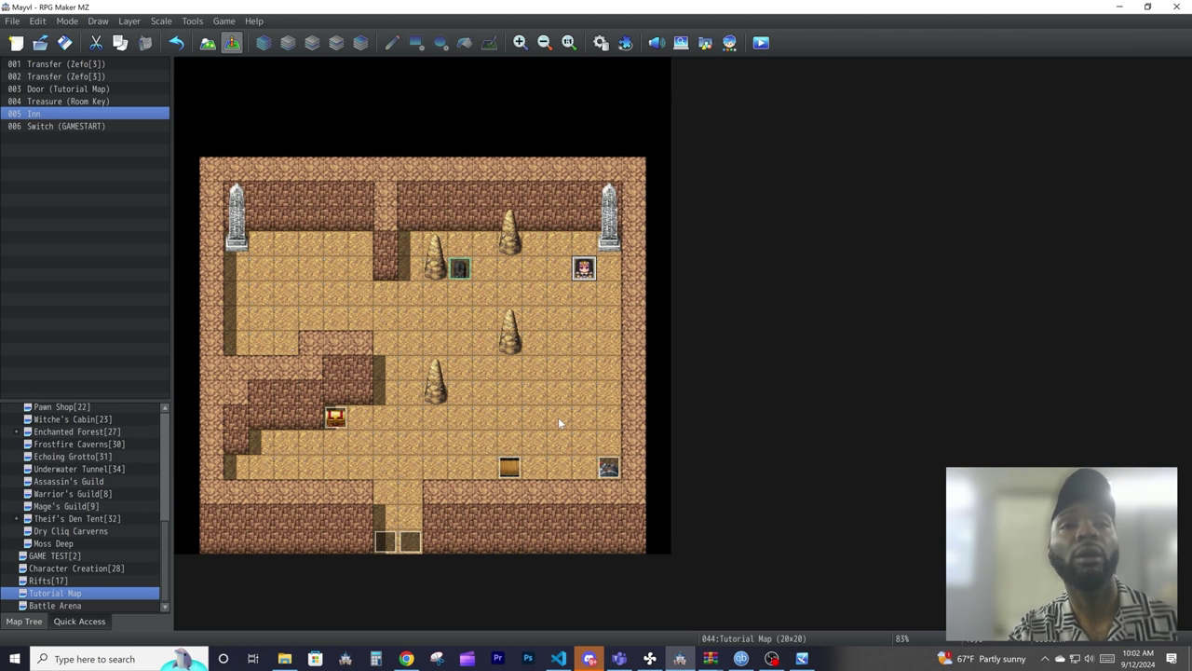
double_click(607, 468)
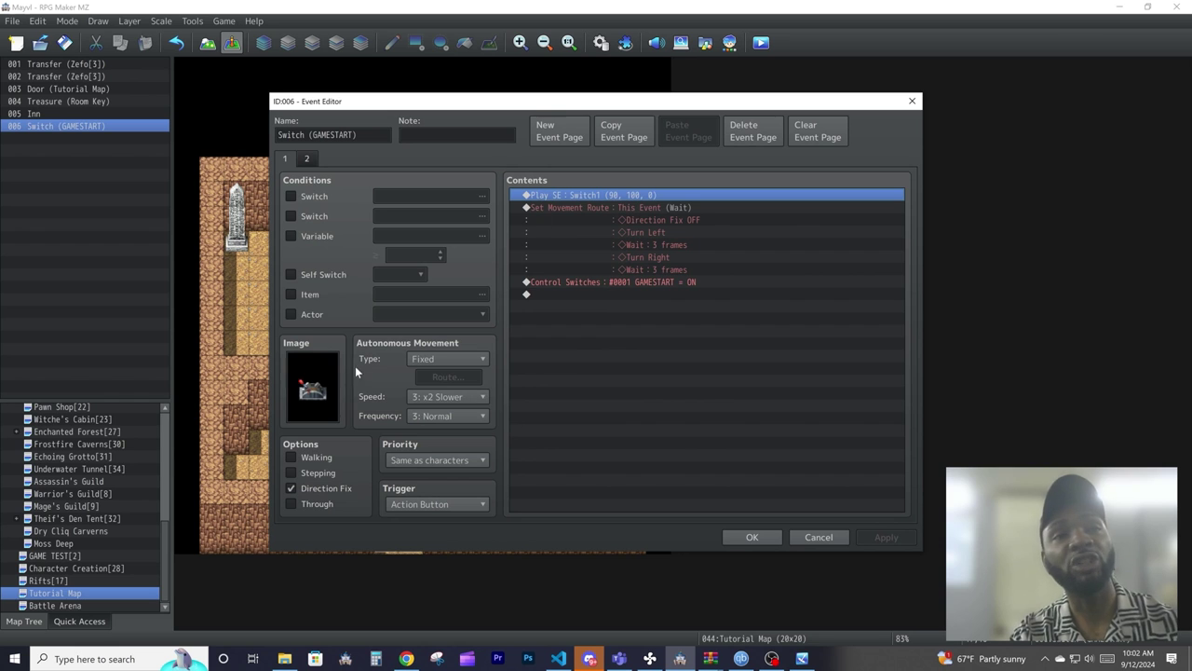
left_click(601, 292)
left_click(583, 281)
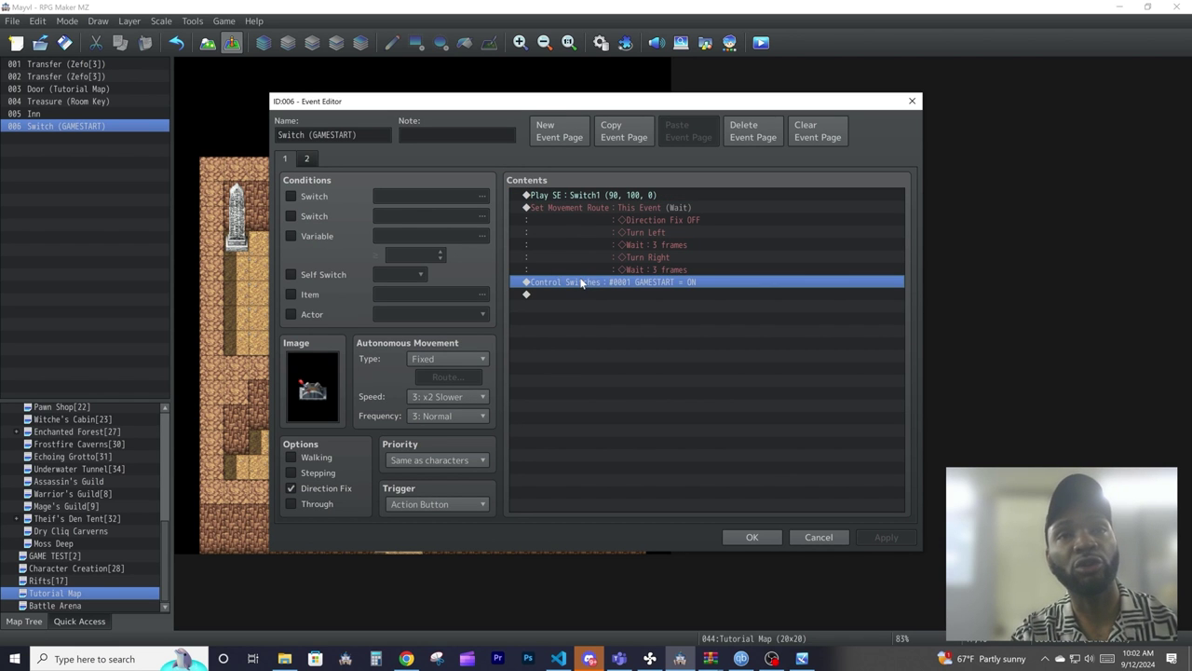
left_click(307, 159)
left_click(819, 536)
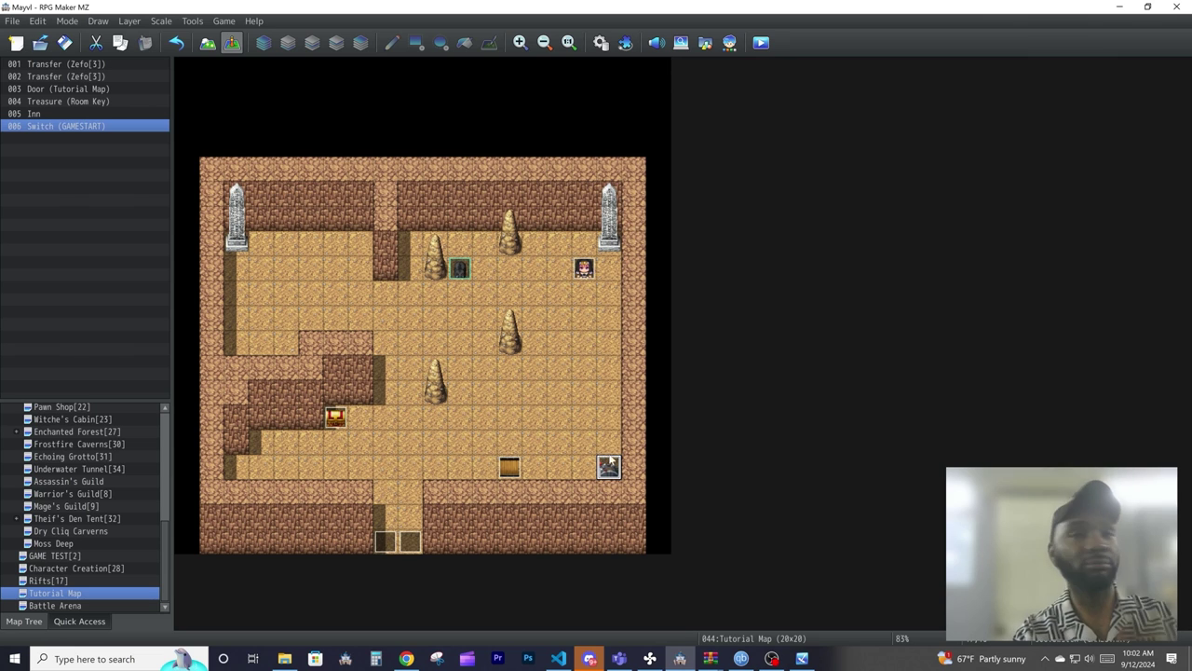
Delete the Door (Tutorial Map) and Inn events, undoing an accidental Switch (GAMESTART) deletion.
right_click(610, 461)
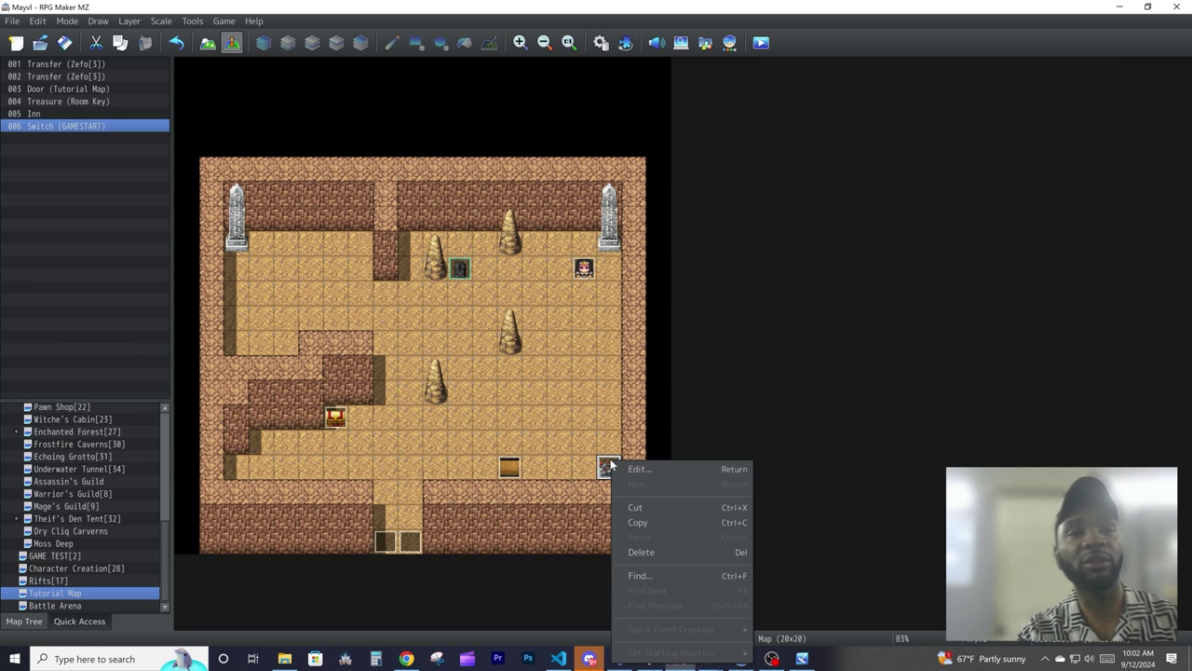
left_click(641, 552)
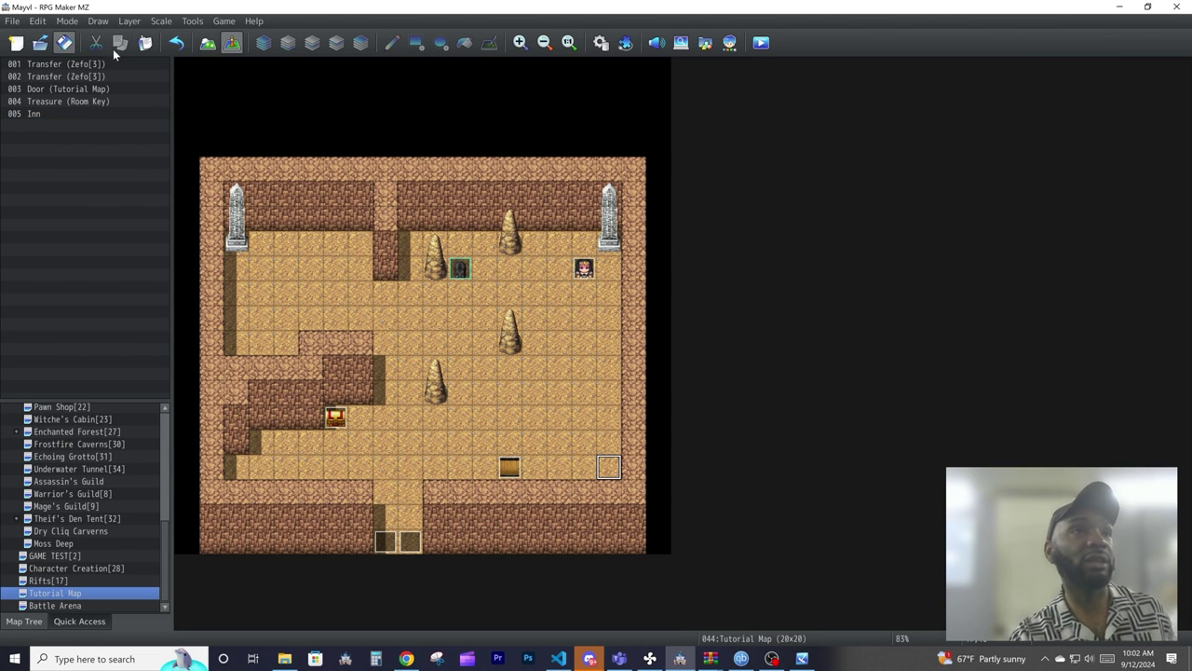
left_click(176, 42)
right_click(509, 466)
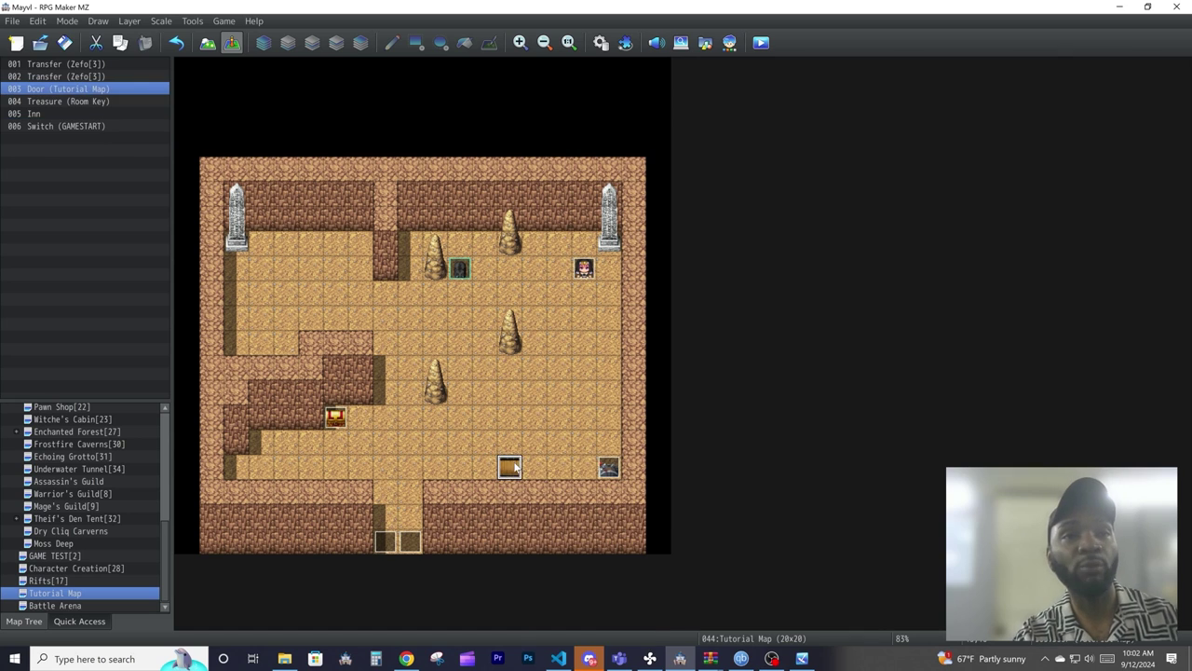
left_click(549, 555)
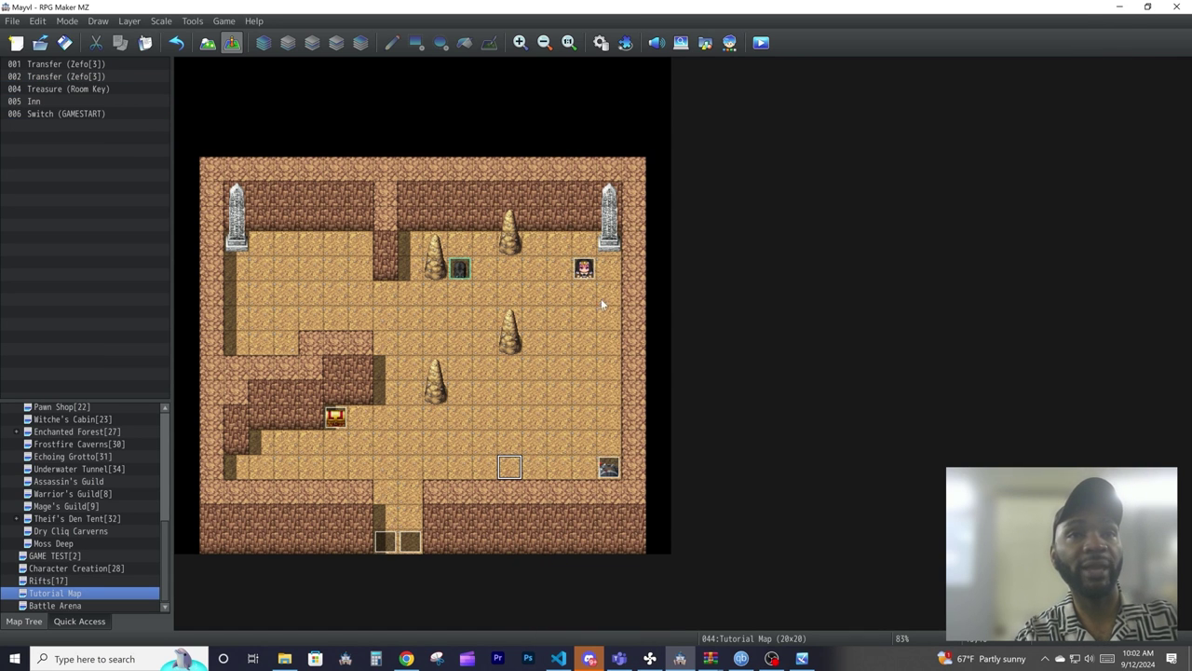
right_click(585, 269)
left_click(623, 359)
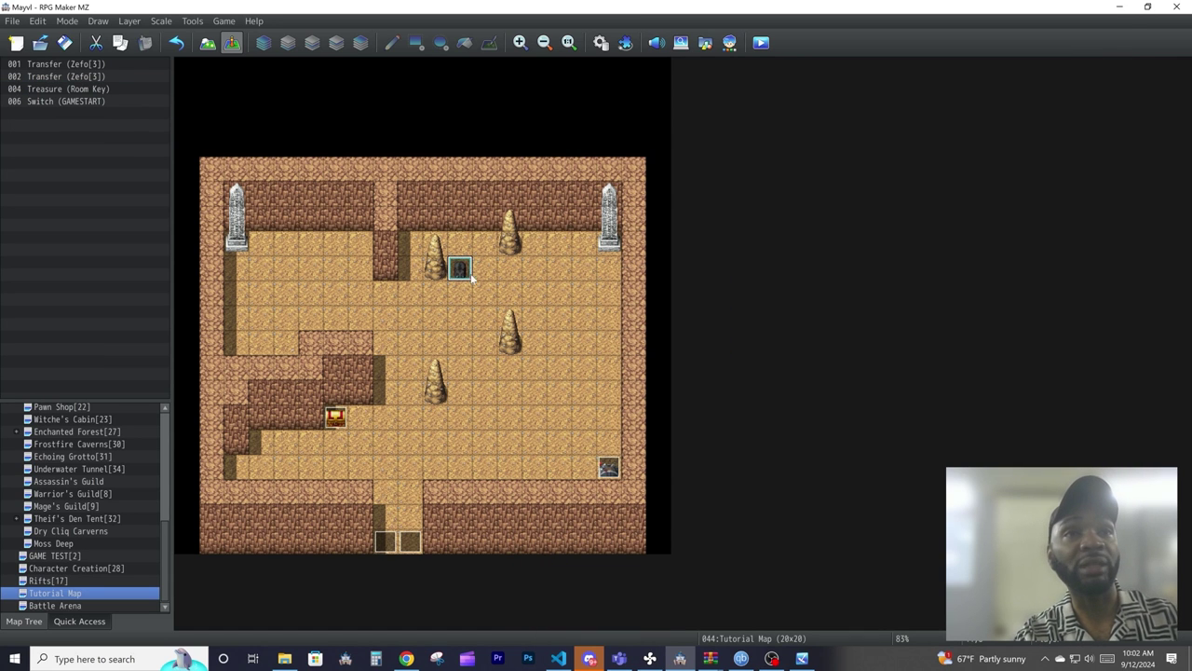
Move the top door event up one tile and open the Treasure (Room Key) event.
left_click_drag(450, 263, 450, 239)
left_click(331, 418)
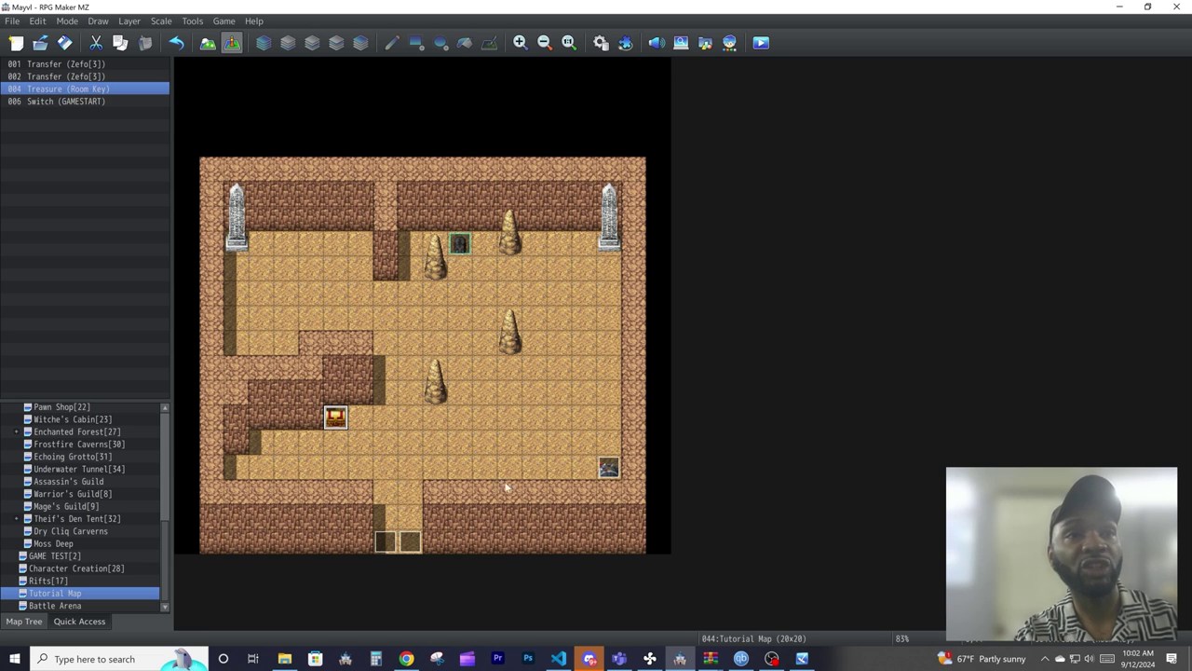
double_click(341, 421)
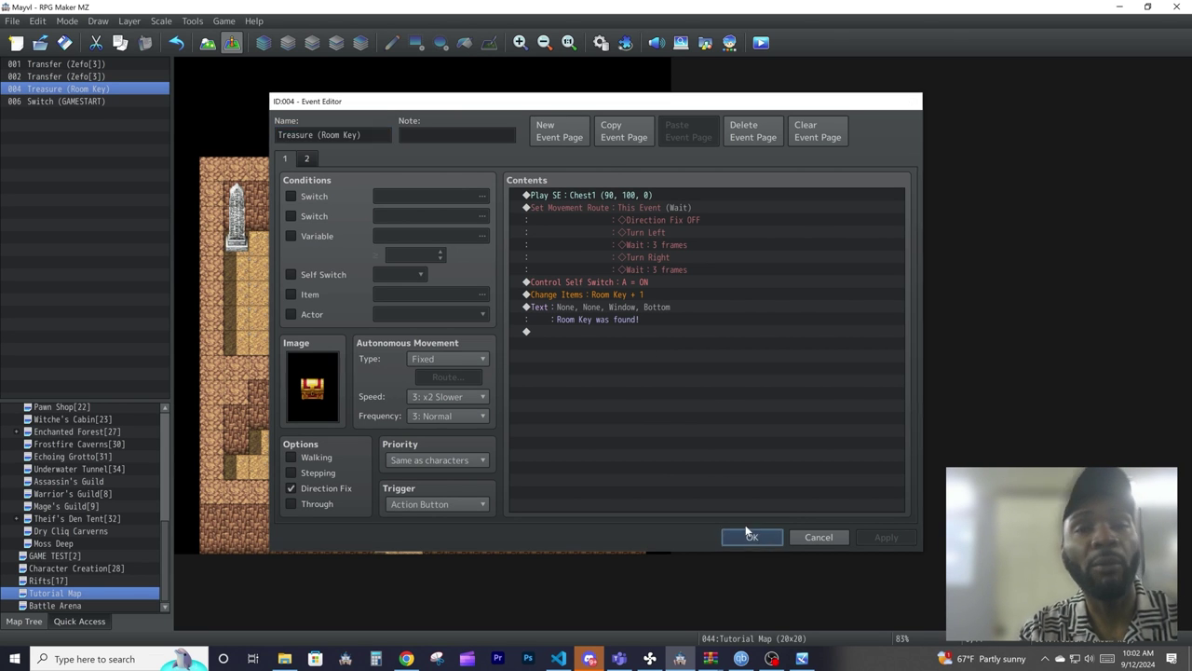
Close the treasure editor and draft a new event beside the chest with a chest sprite.
left_click(819, 537)
double_click(367, 413)
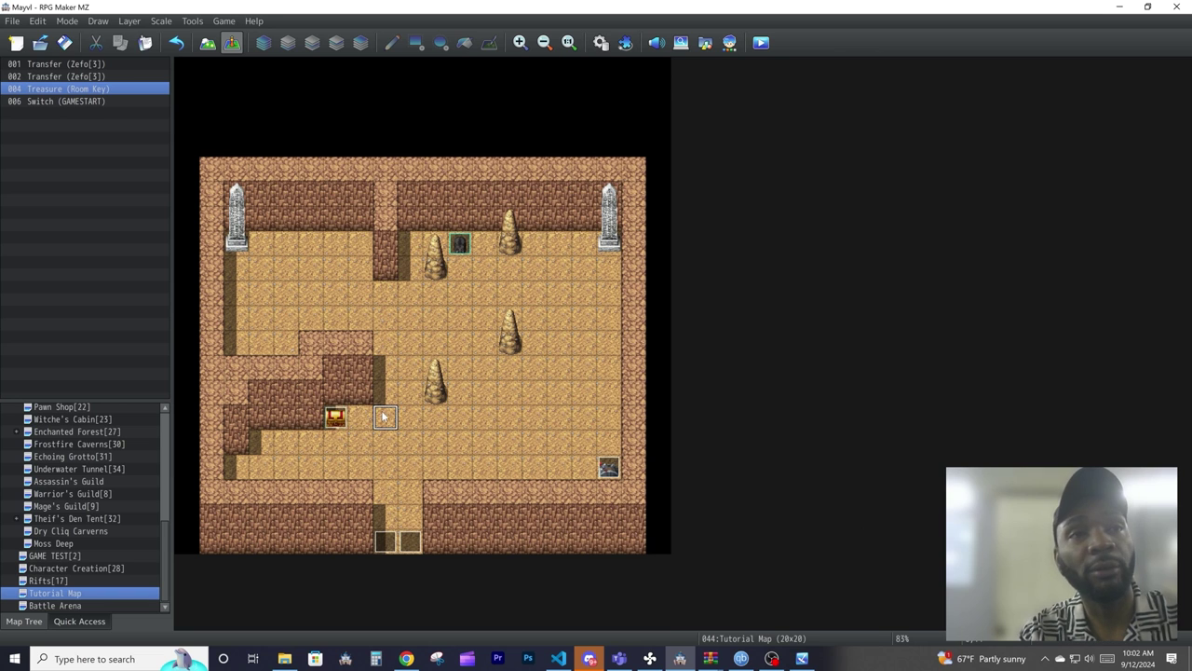
double_click(314, 377)
left_click(404, 238)
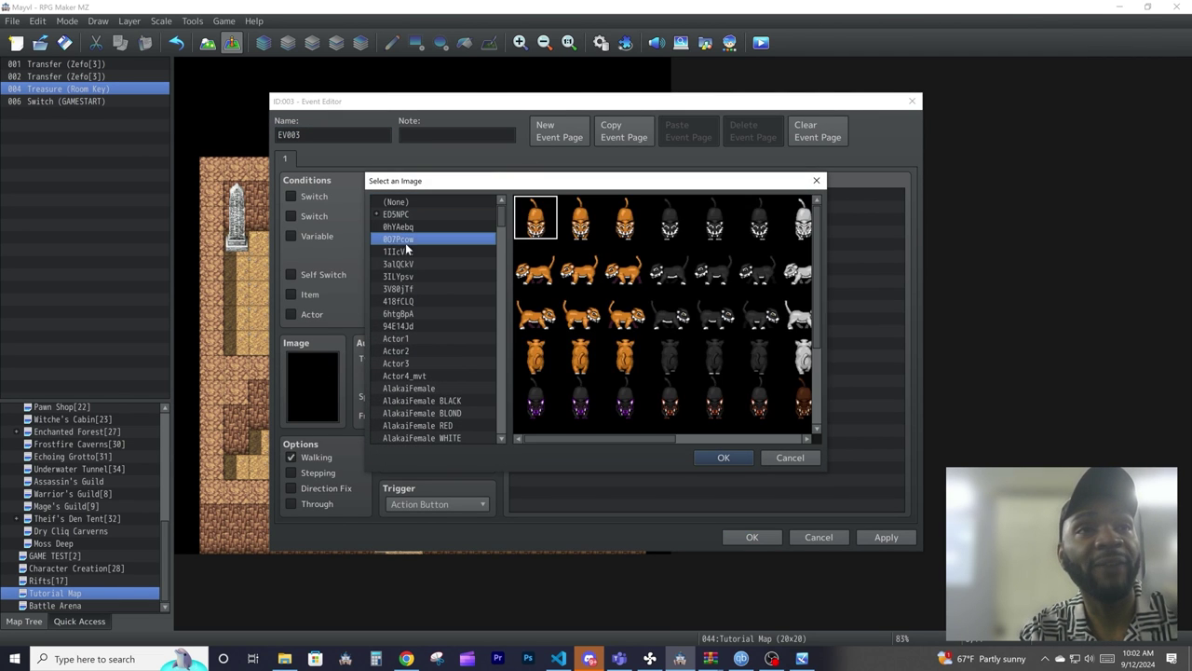
key("Down")
mouse_move(503, 213)
left_mouse_down()
mouse_move(501, 304)
mouse_move(501, 200)
left_mouse_up()
left_click(438, 419)
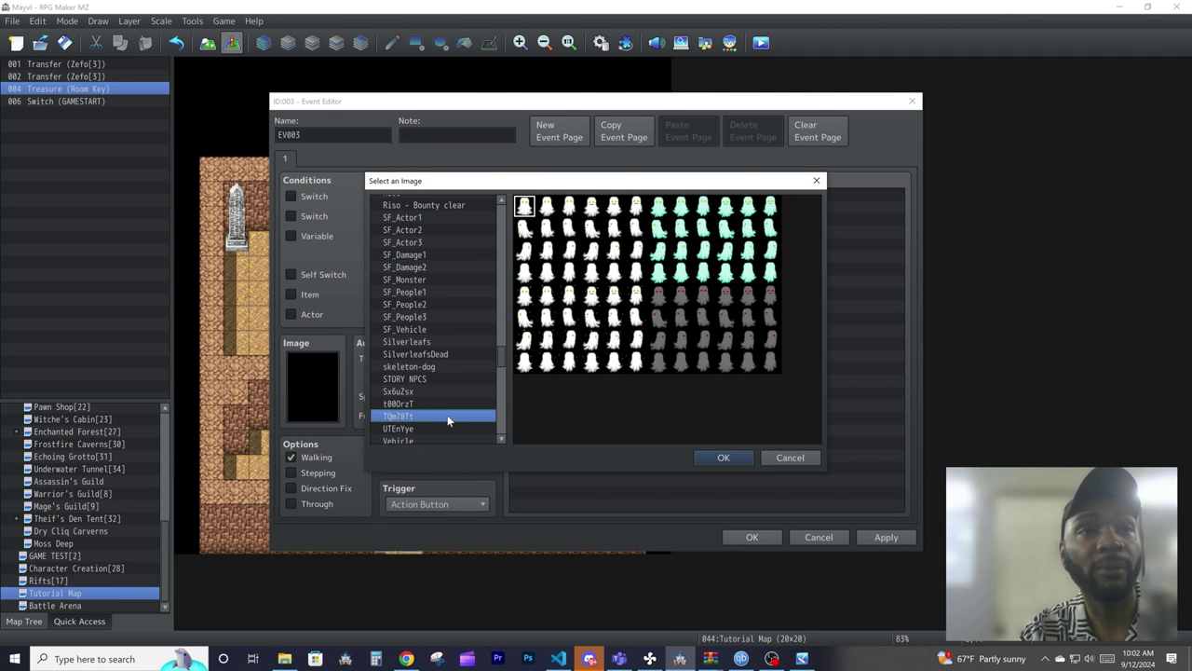
left_click(423, 434)
left_click(421, 355)
left_click(420, 293)
double_click(525, 206)
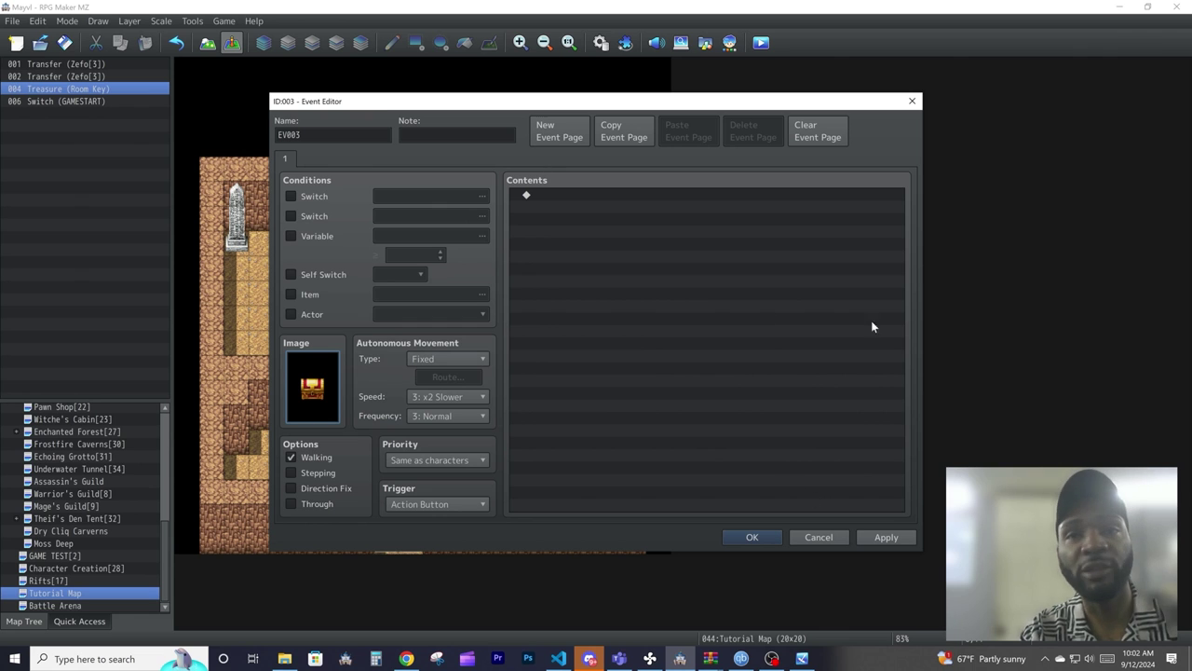
Discard the draft event, then start and close another empty new event.
left_click(832, 535)
left_click(556, 344)
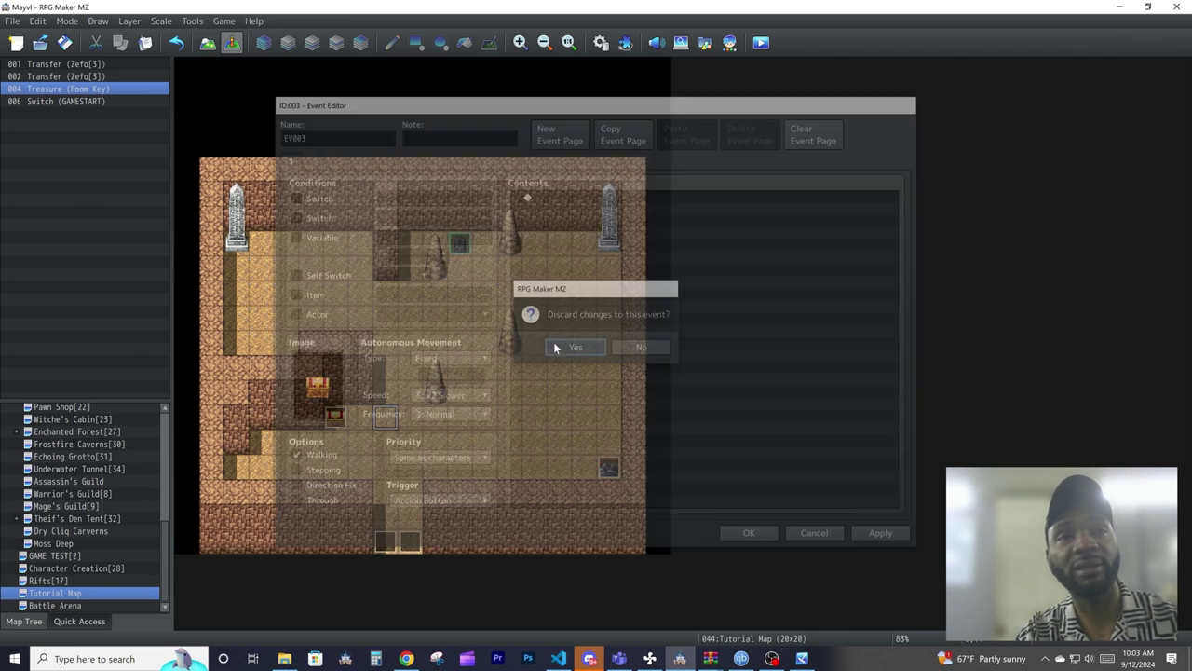
double_click(432, 416)
left_click(797, 536)
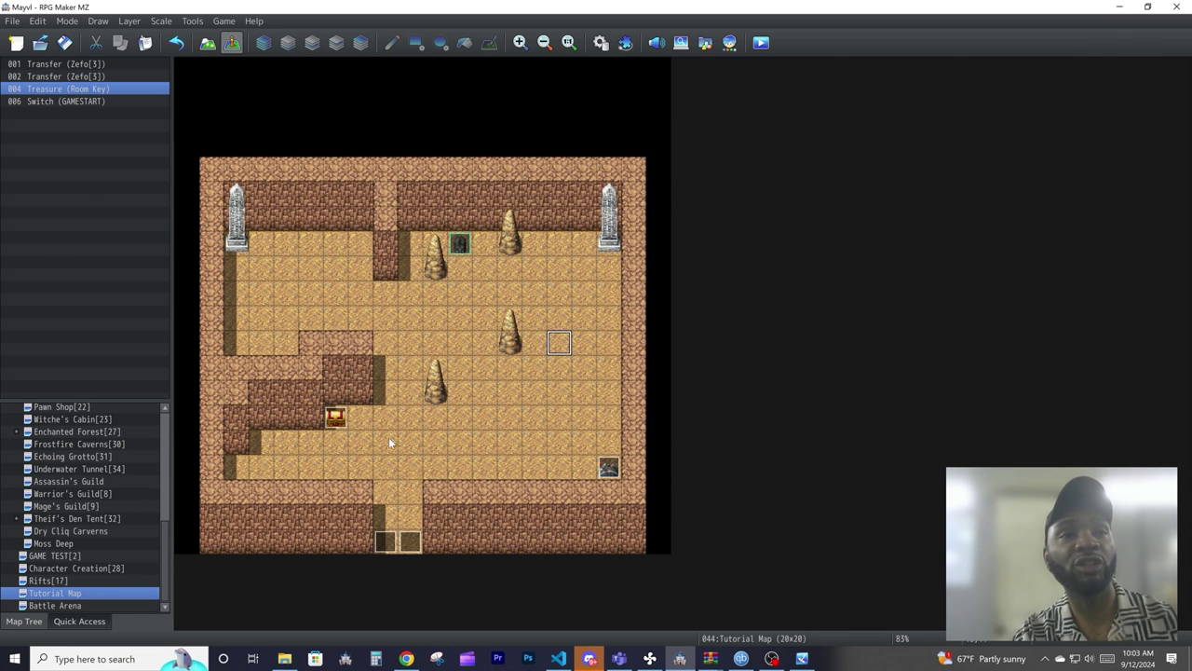
Open the Treasure (Room Key) event and inspect its movement route and Room Key item commands.
double_click(336, 418)
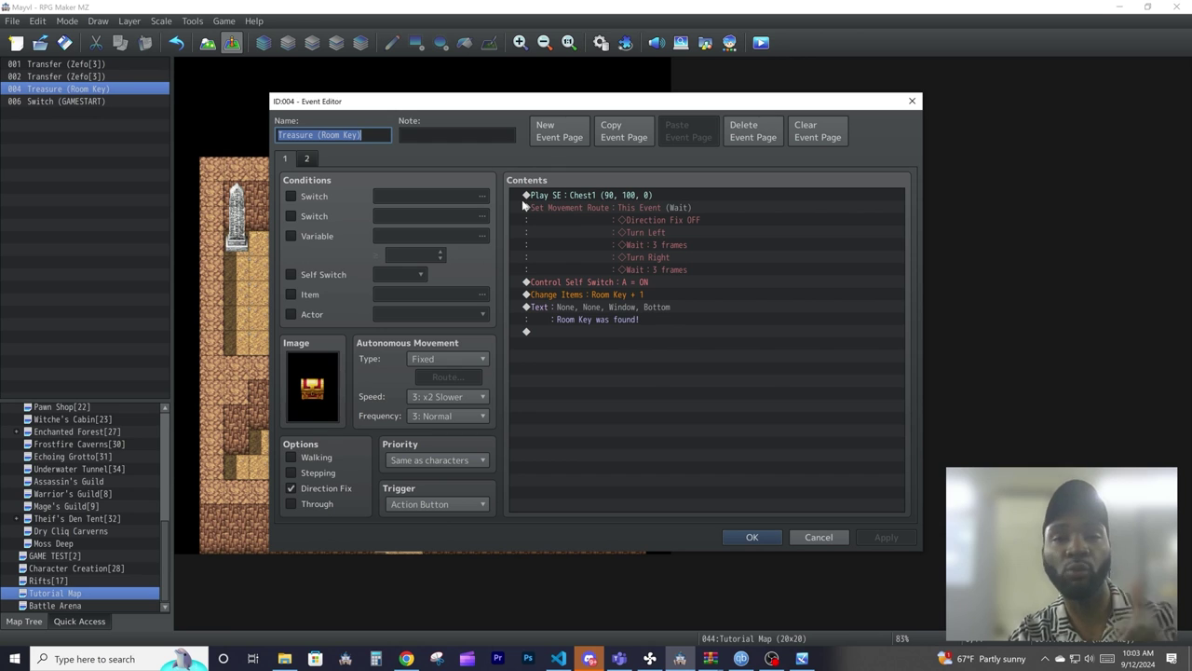
left_click(599, 207)
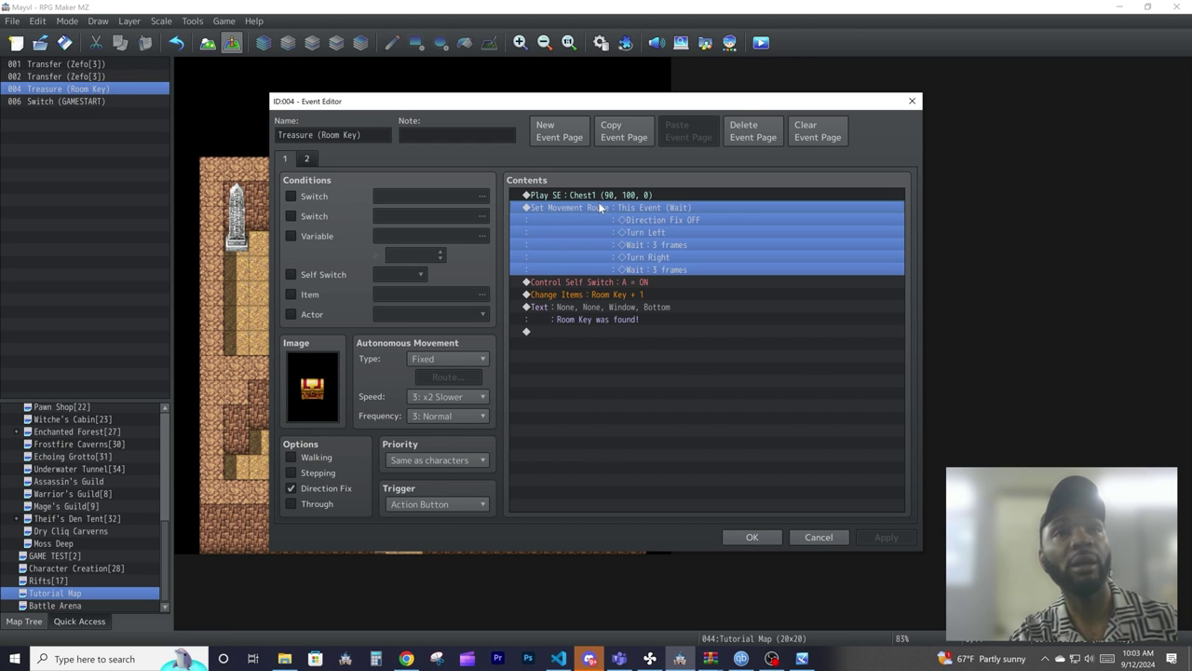
left_click(636, 293)
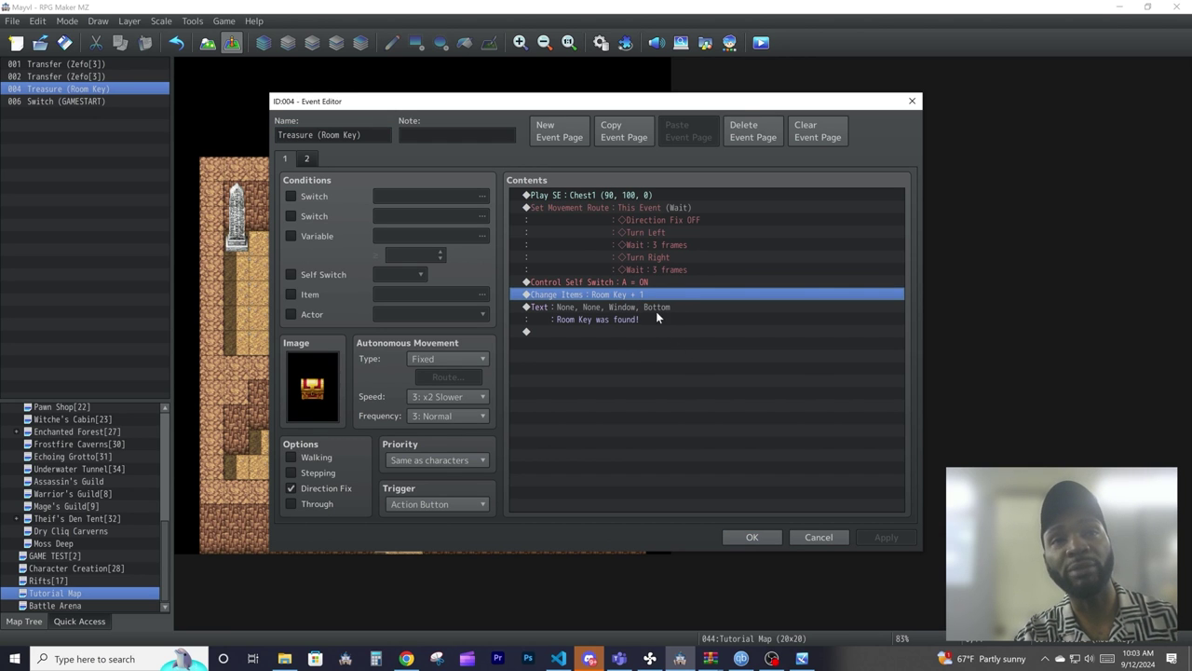